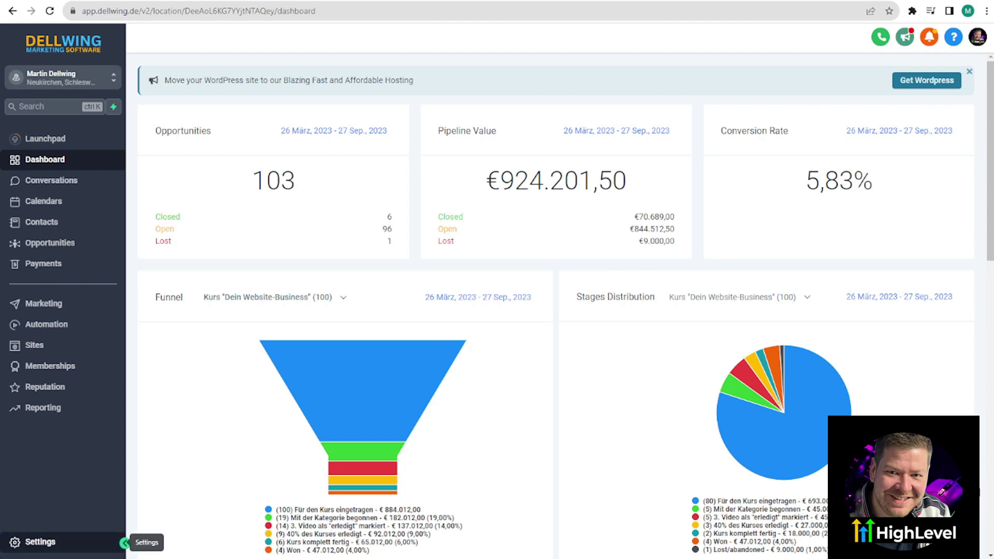
Create a contact tag named Subs.Newsletter in Settings > Tags
left_click(36, 542)
left_click(28, 486)
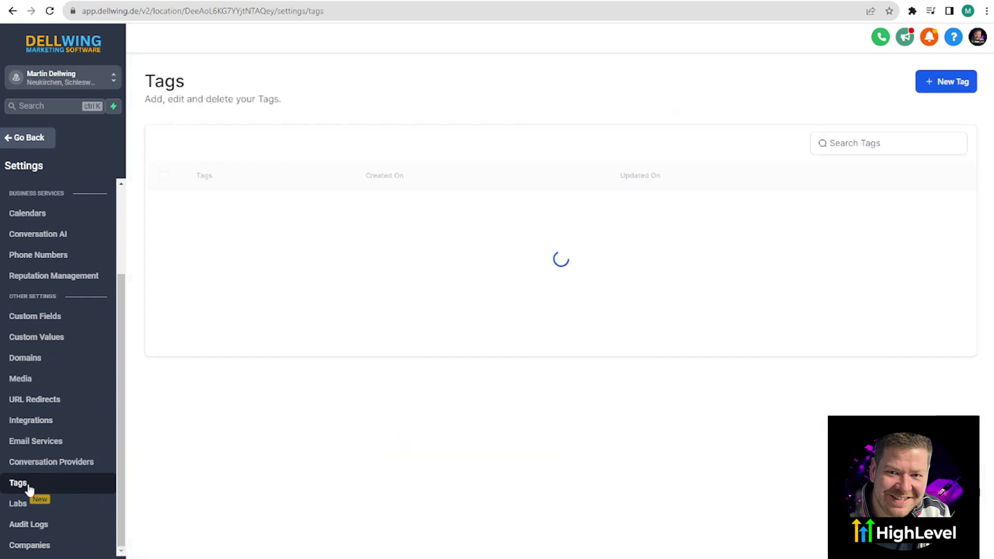
left_click(936, 81)
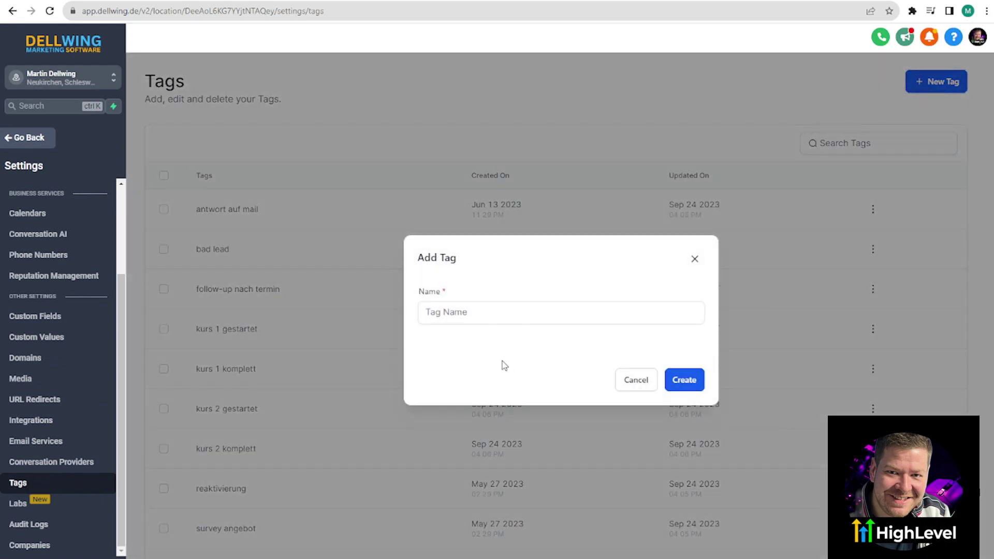
left_click(479, 316)
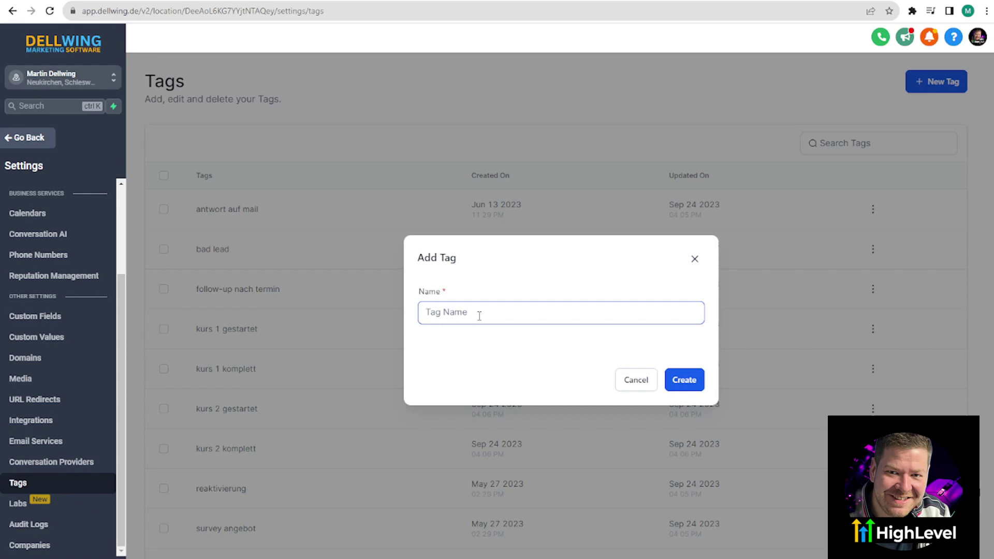
type("Subs.Newsletter")
left_click(672, 371)
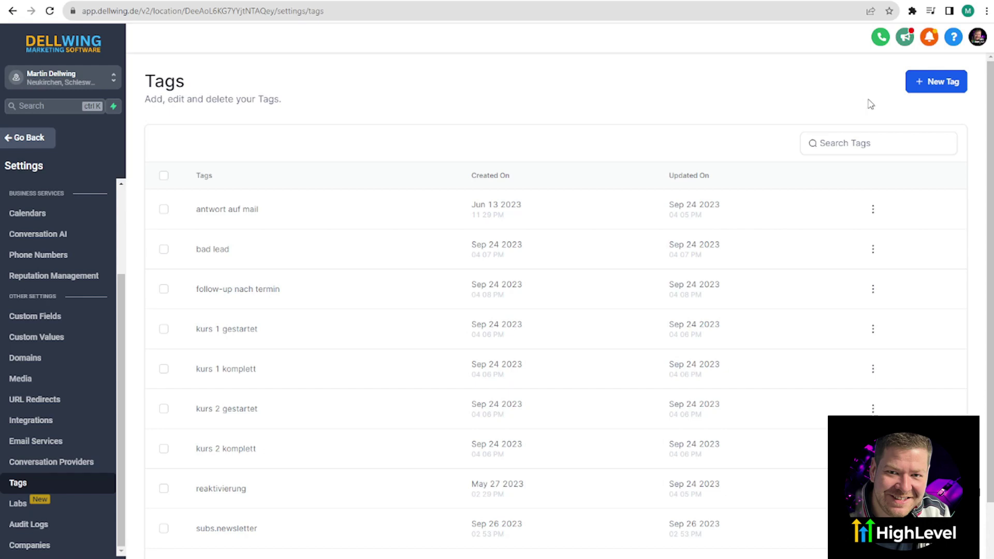
Add a second tag named Conf.Newsletter for confirmed subscribers
left_click(940, 87)
left_click(486, 316)
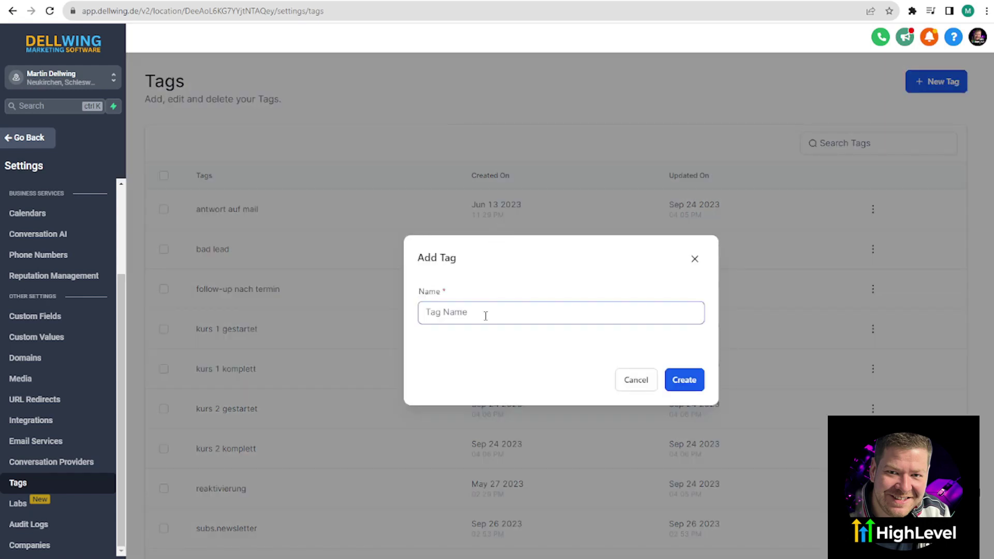
type("Conf.Newsletter")
key("Return")
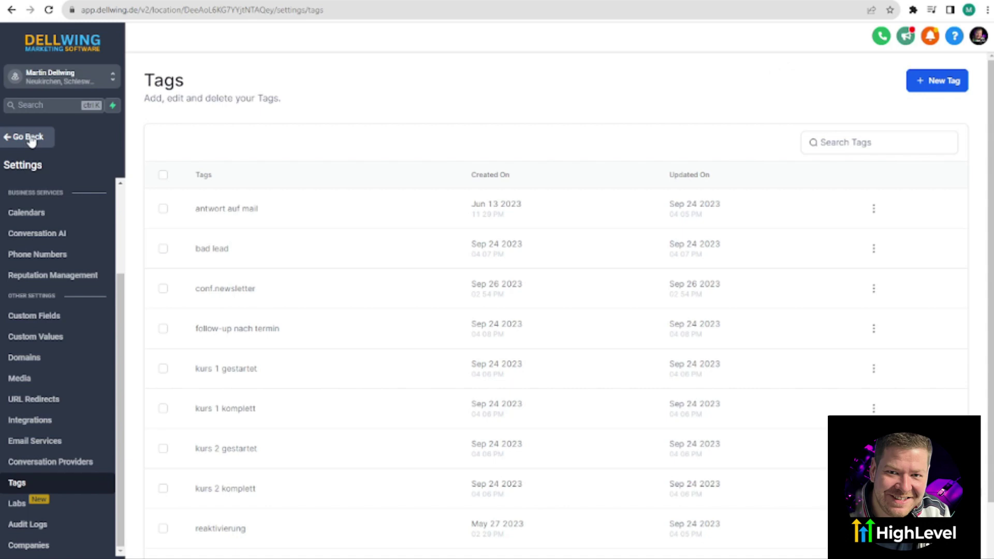
Go from settings to the Sites > Forms list
left_click(30, 138)
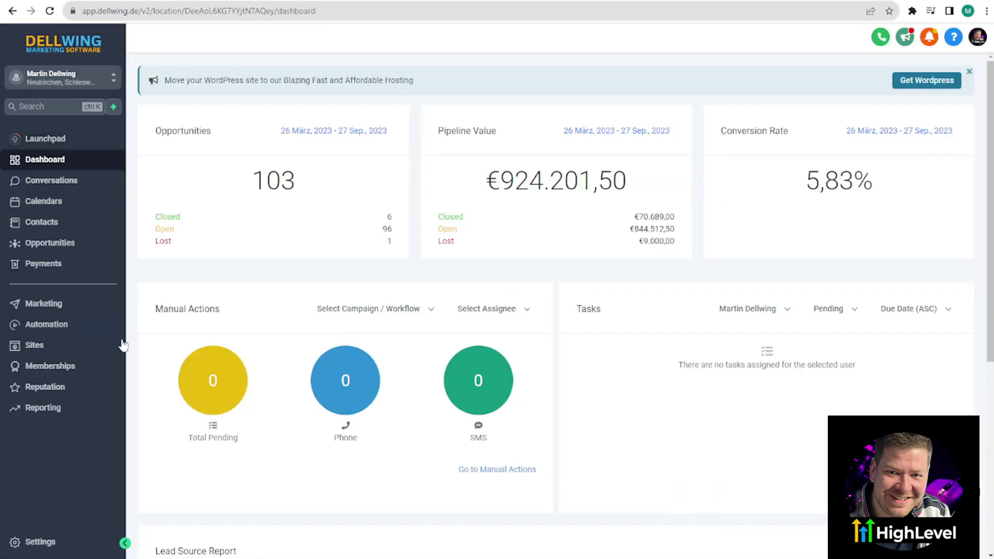
left_click(49, 309)
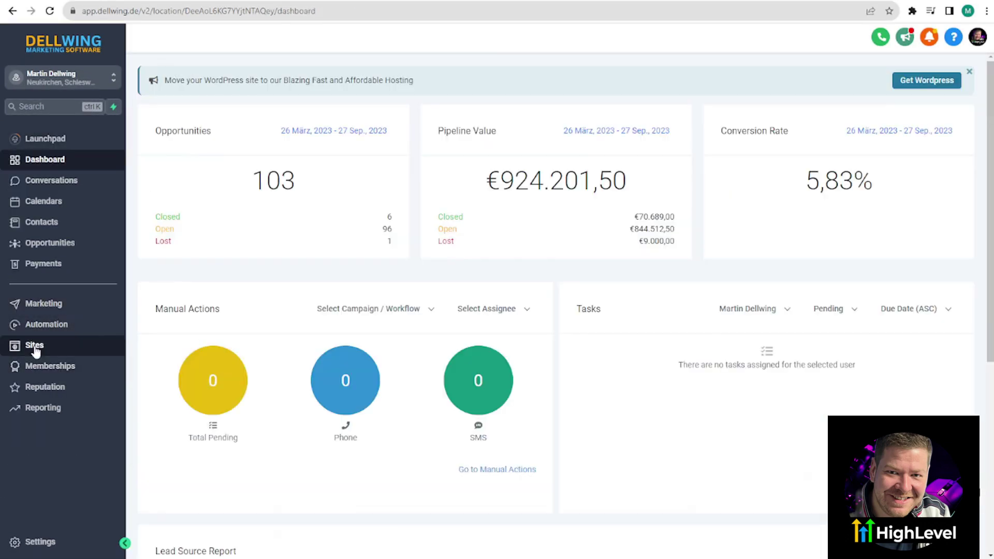
left_click(35, 350)
mouse_move(500, 70)
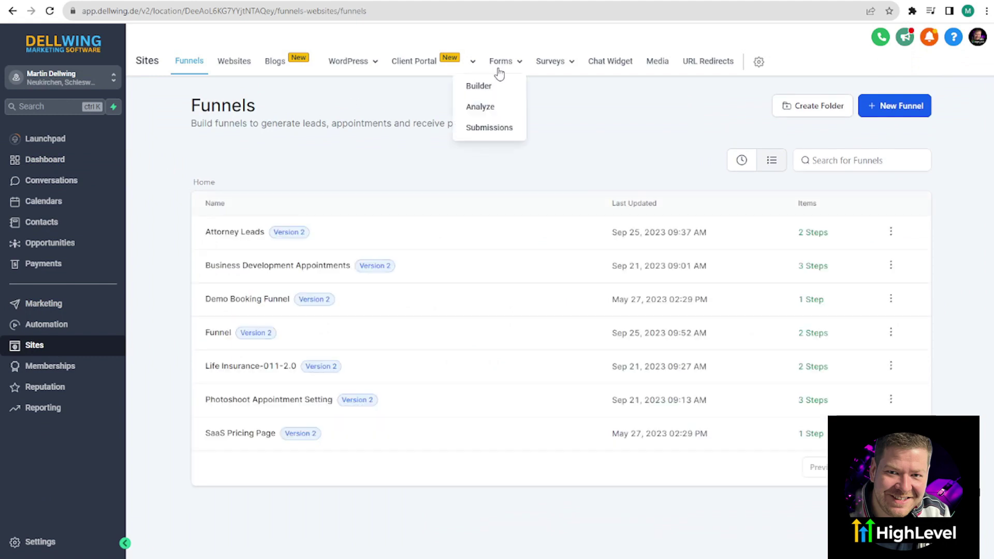
left_click(487, 87)
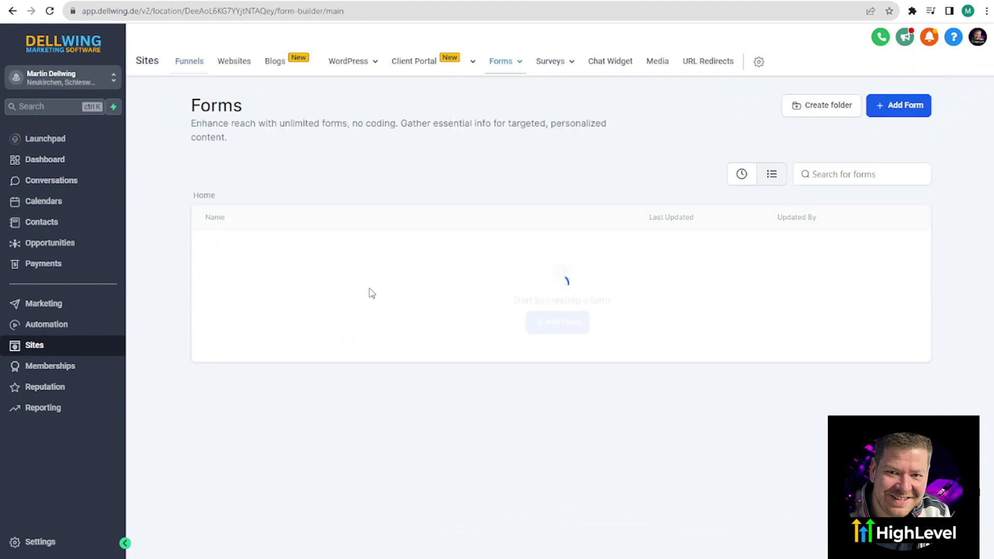
Browse the ready-made form templates, then close the library without choosing one
left_click(899, 105)
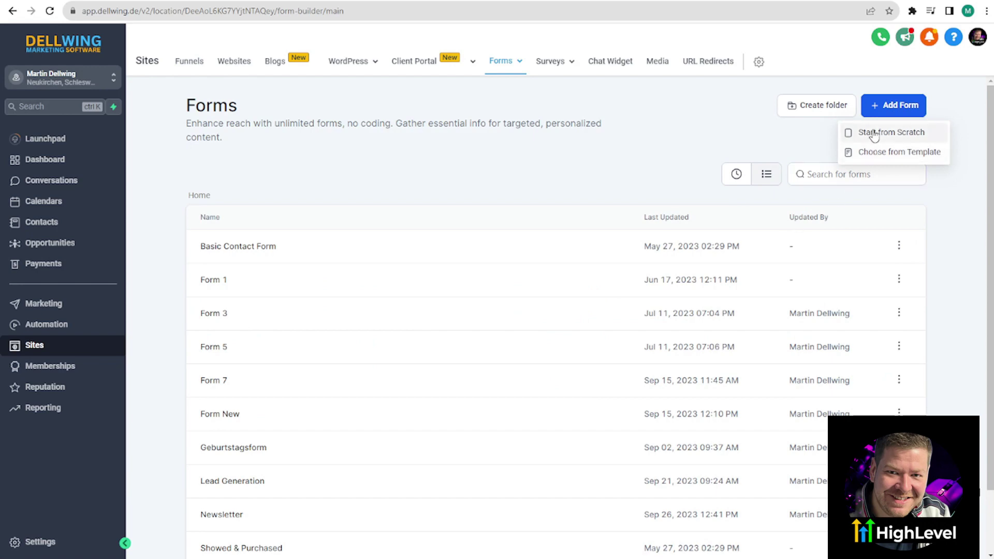
left_click(886, 154)
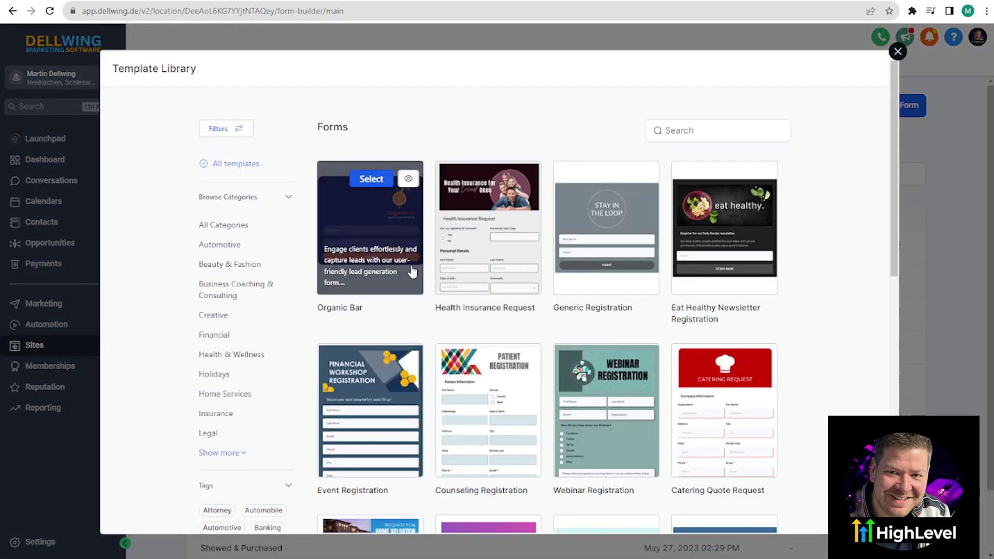
scroll(461, 324, "down", 1)
scroll(461, 324, "down", 5)
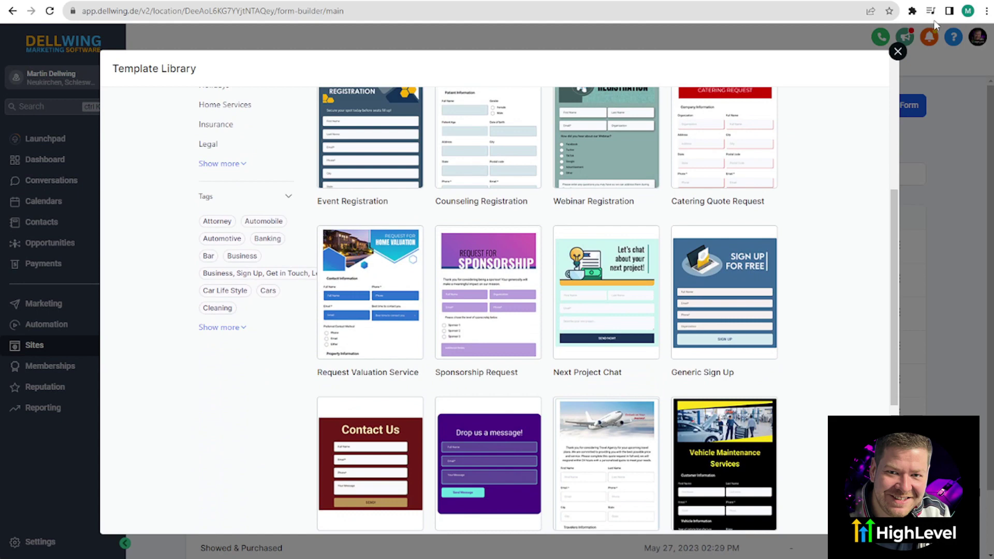
left_click(899, 52)
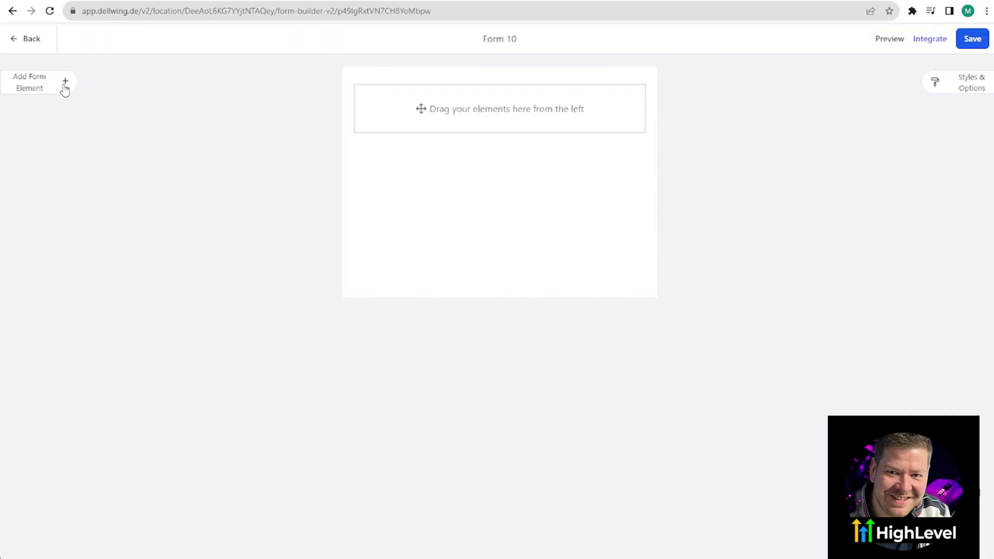
Start a blank form and add Full Name, Email and Phone fields plus a button
left_click(64, 86)
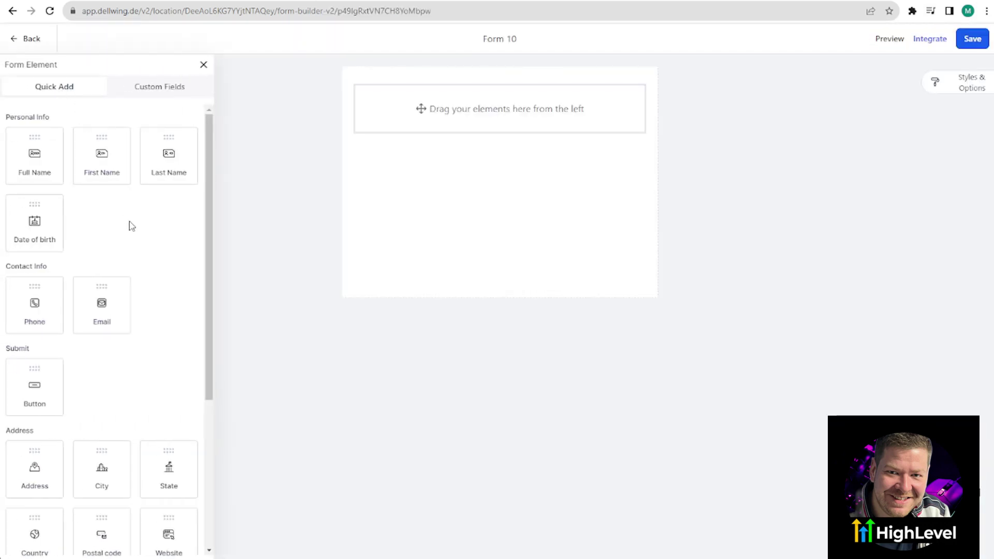
left_click_drag(53, 169, 455, 149)
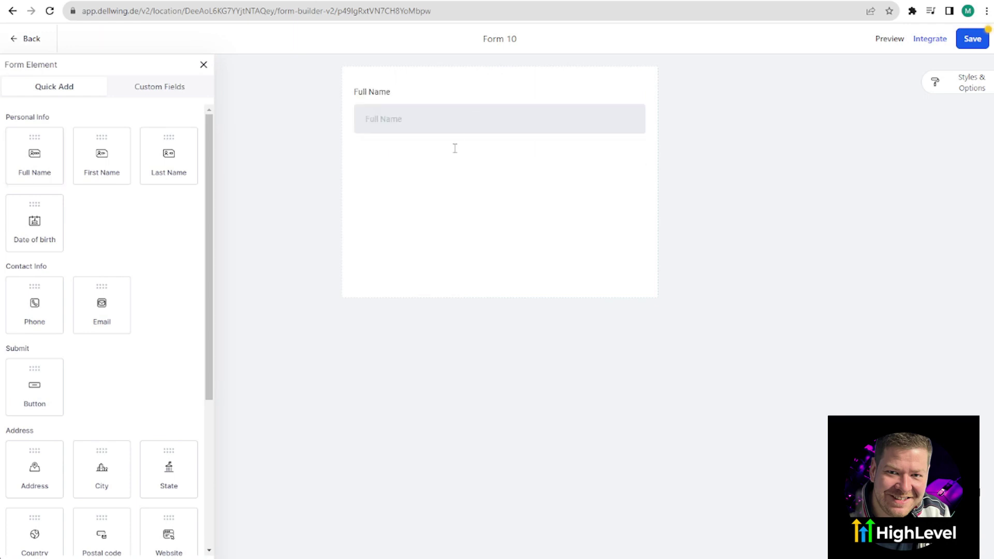
left_click_drag(115, 303, 429, 177)
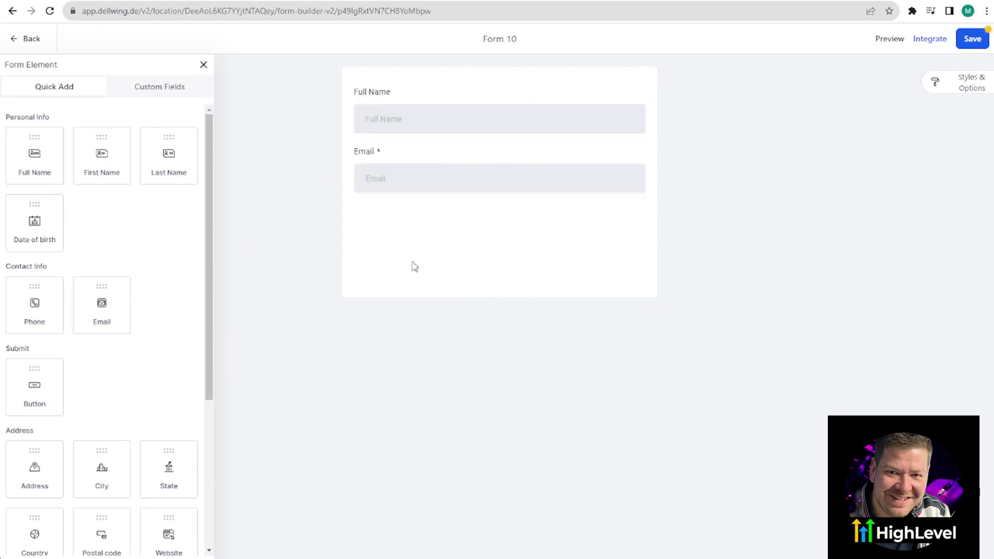
left_click_drag(34, 317, 470, 218)
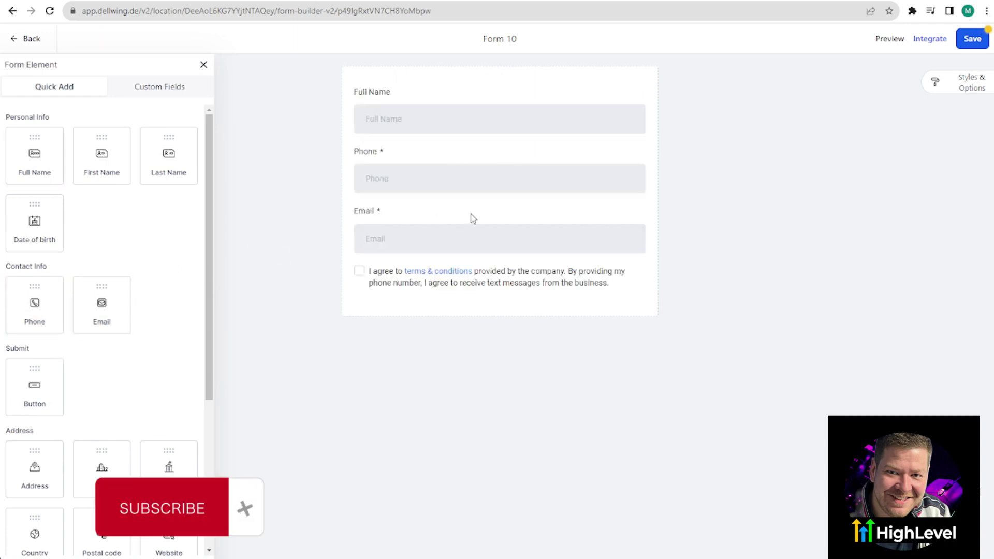
left_click_drag(57, 409, 455, 255)
Relabel the Full Name field to Name with placeholder John Doe, then leave the builder
left_click(385, 97)
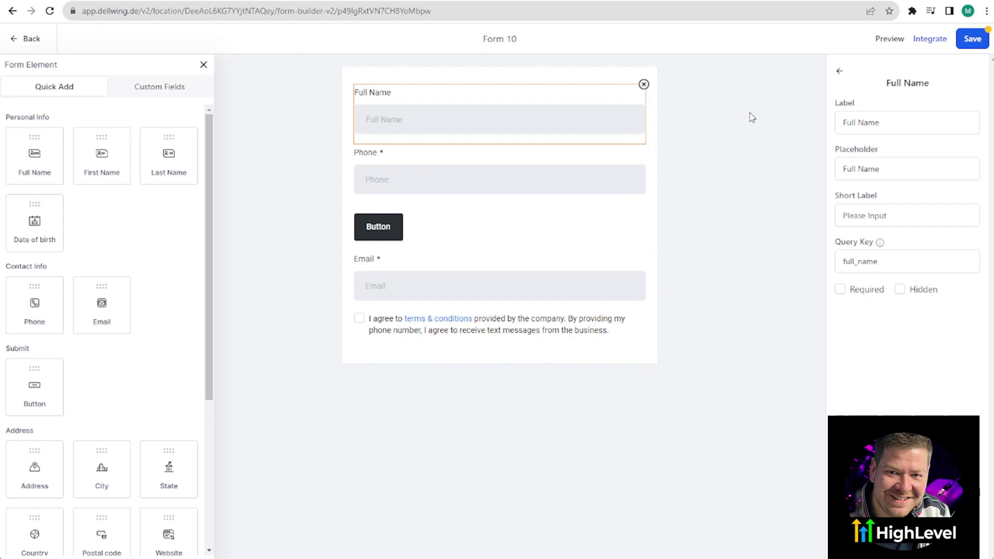
left_click(859, 122)
triple_click(858, 122)
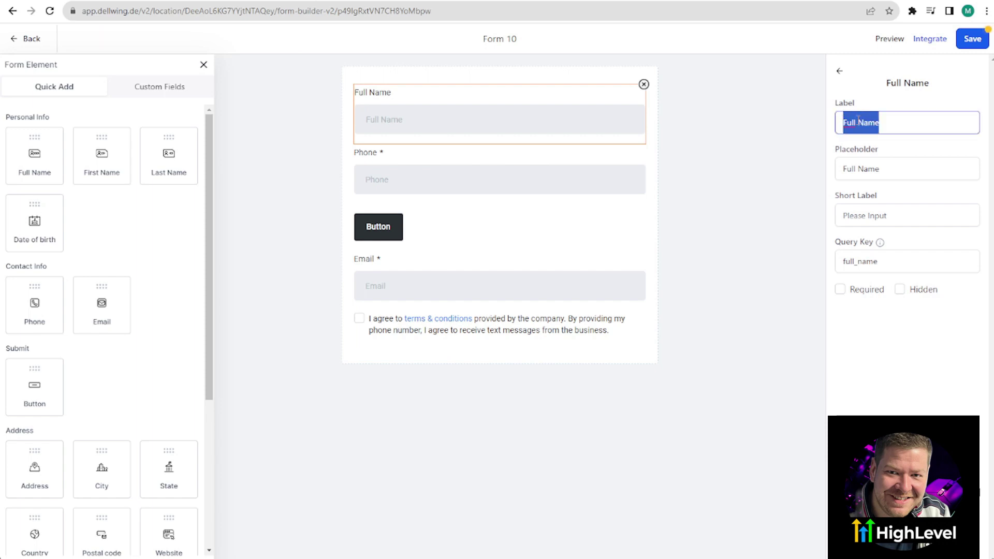
type("Name")
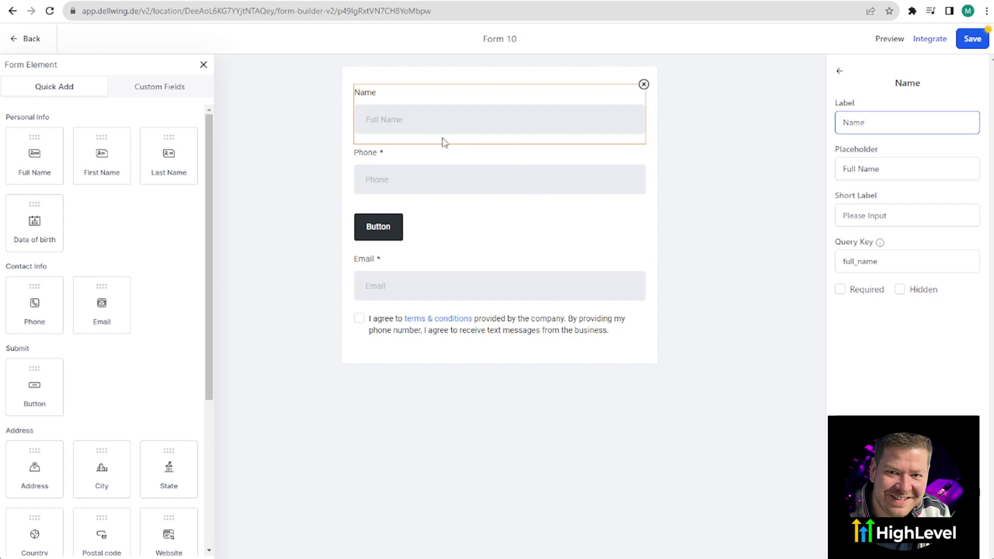
left_click_drag(907, 167, 808, 171)
type("John Doe")
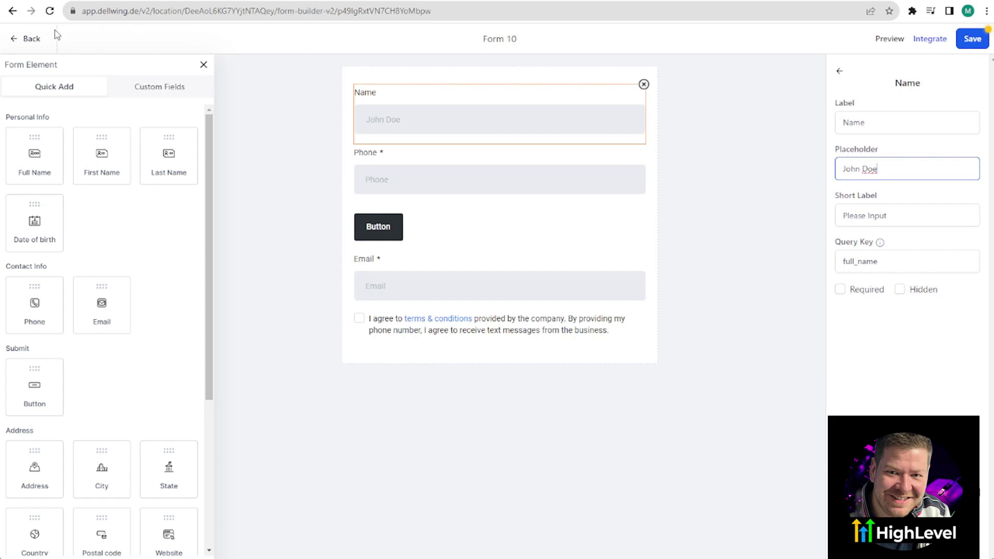
left_click(29, 42)
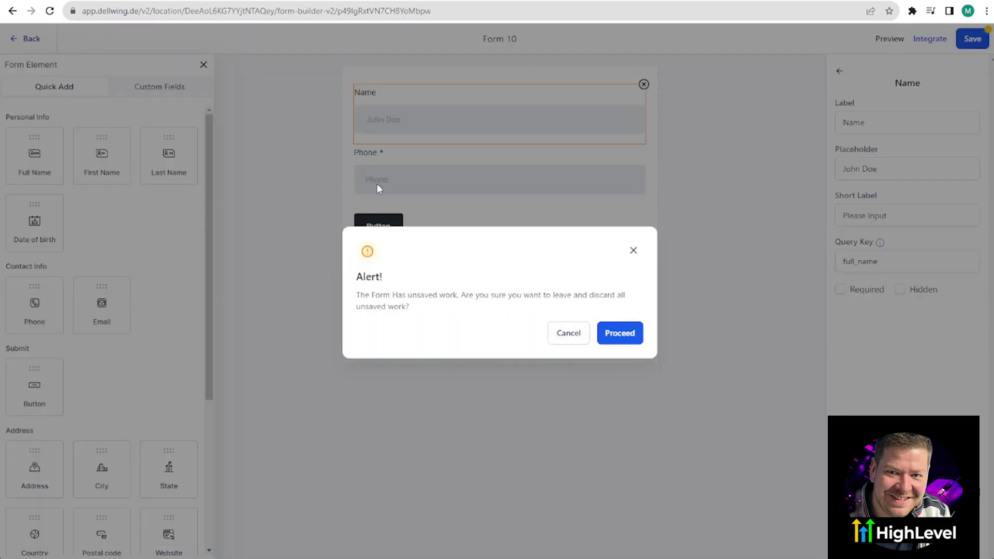
Discard the unsaved changes, review the existing Newsletter form, and return to the forms list
left_click(620, 336)
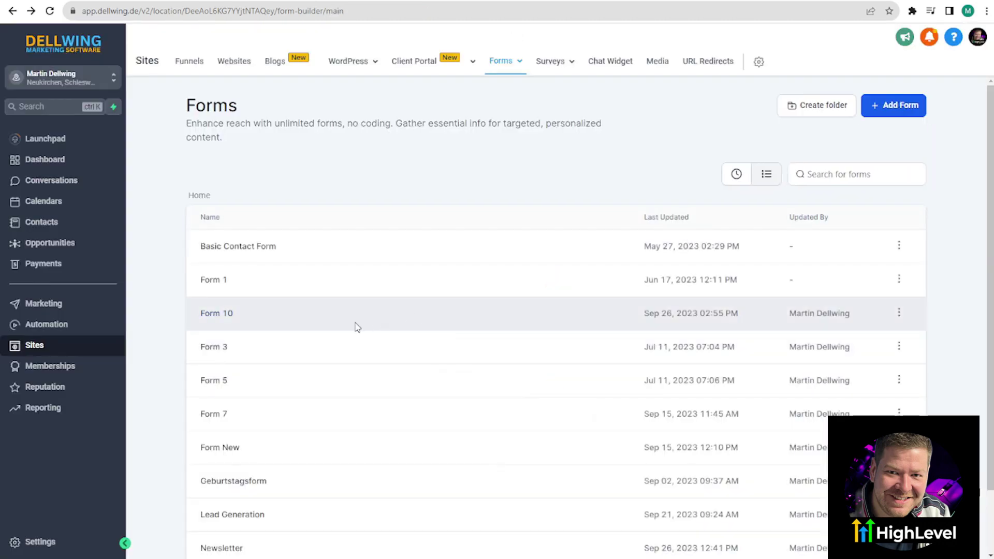
scroll(354, 326, "down", 2)
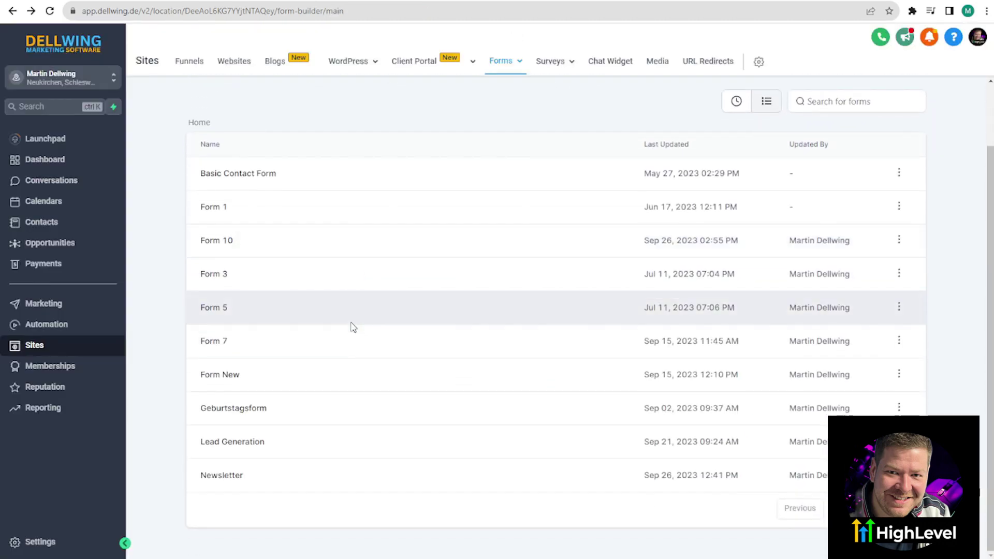
left_click(225, 478)
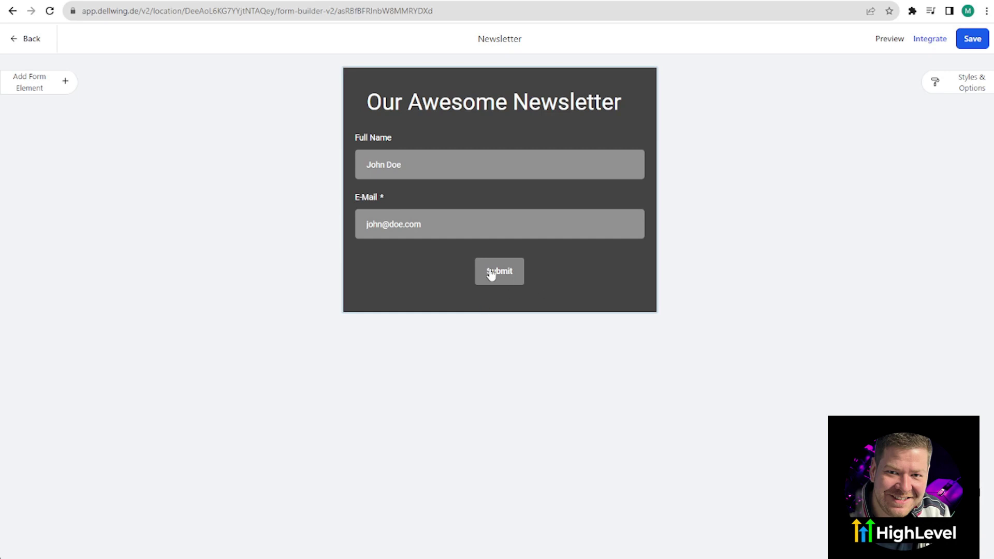
left_click(27, 40)
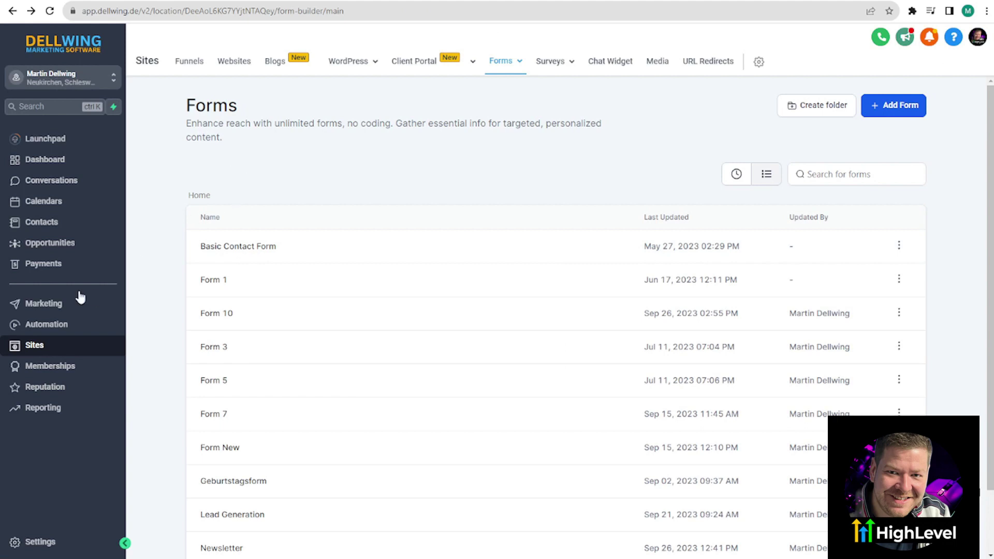
Start a new email template from the Email Marketing template library
left_click(35, 306)
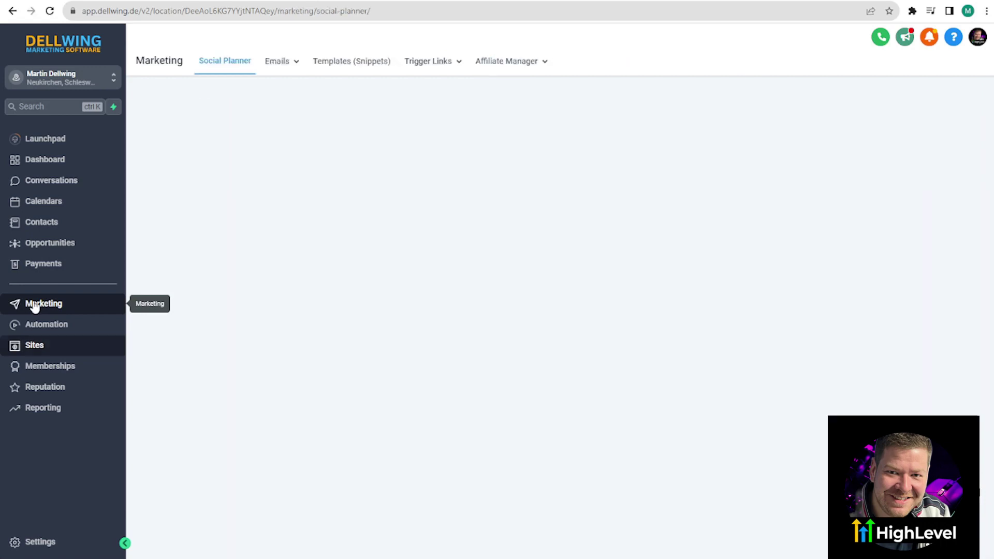
mouse_move(282, 73)
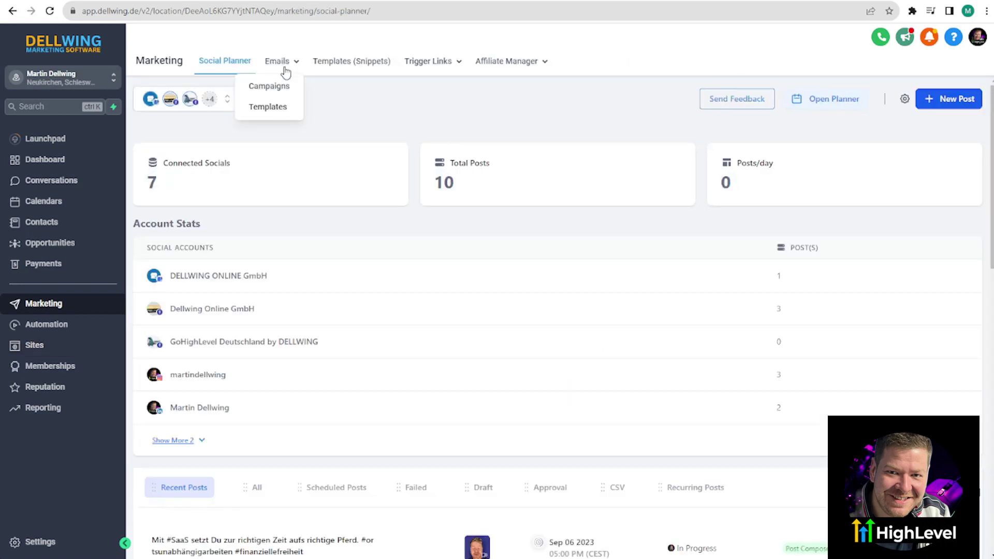
left_click(273, 108)
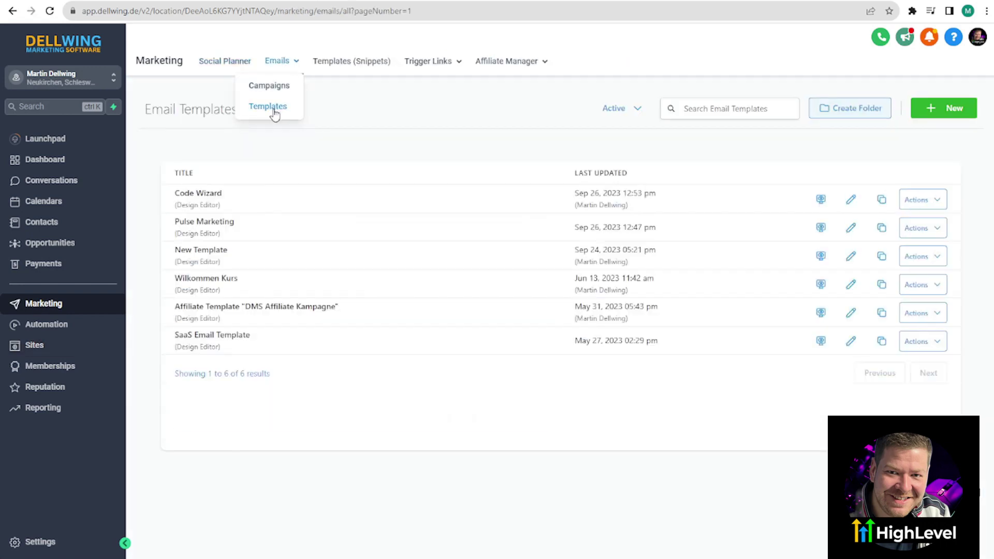
left_click(945, 108)
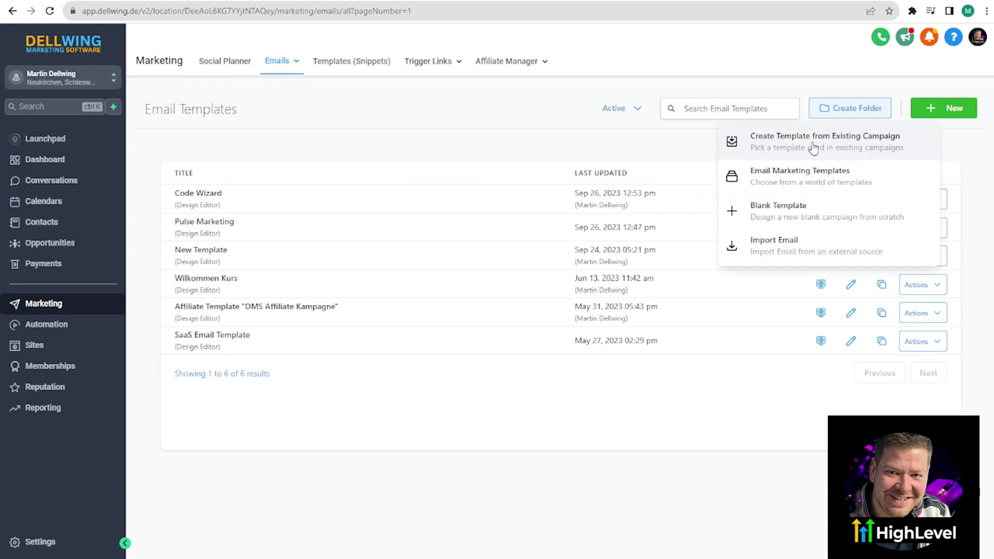
left_click(788, 187)
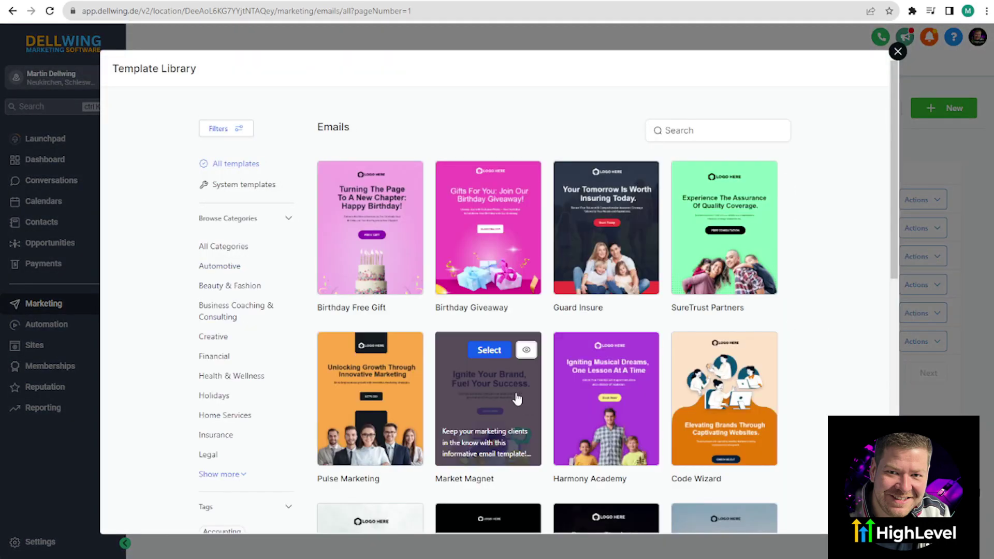
scroll(444, 317, "down", 7)
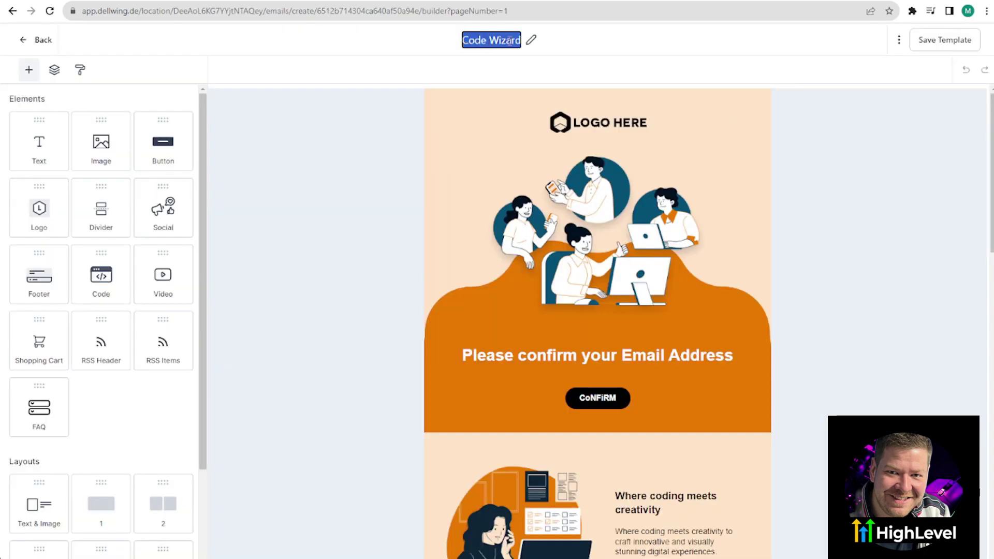
Rename the template to Newsletter and change its button text to CONFIRM
type("Newsletter")
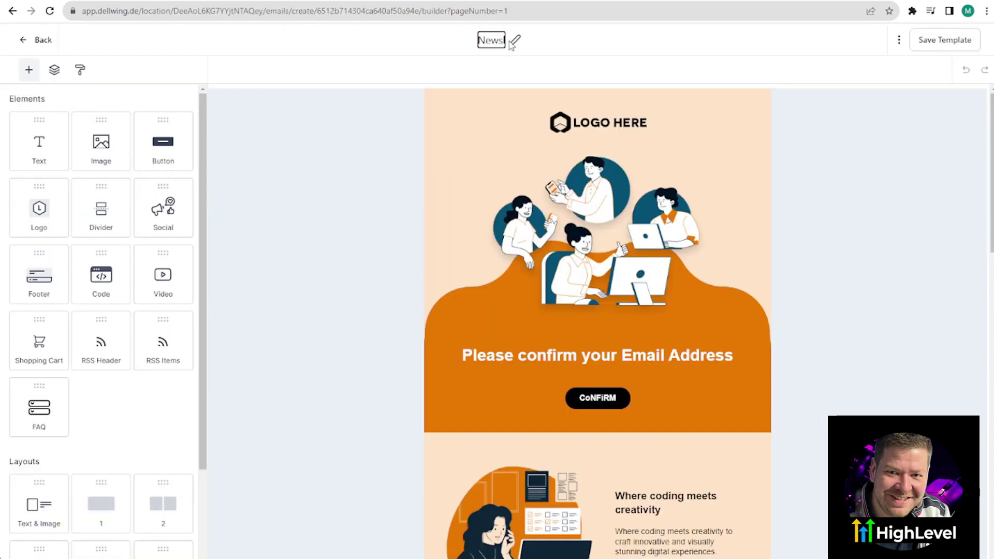
left_click(389, 54)
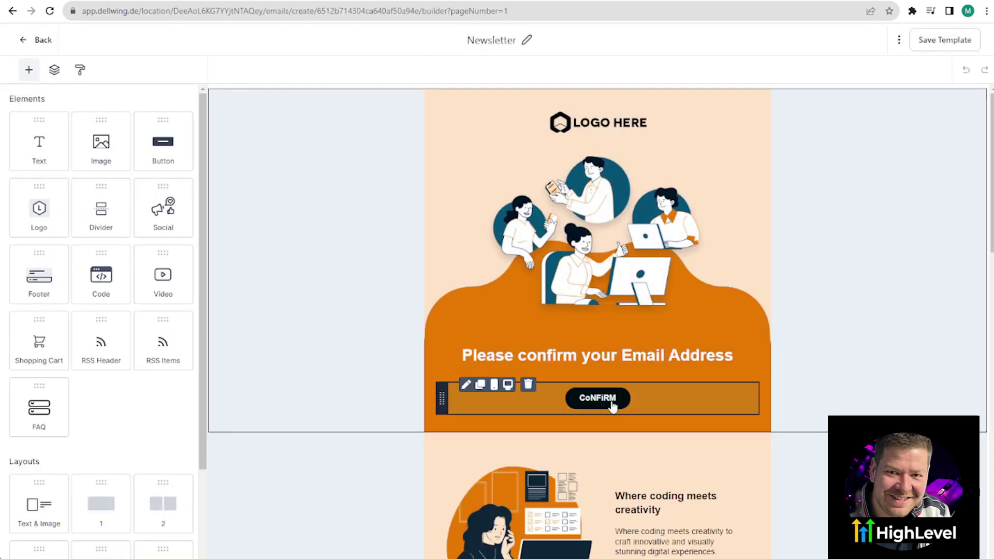
left_click(613, 407)
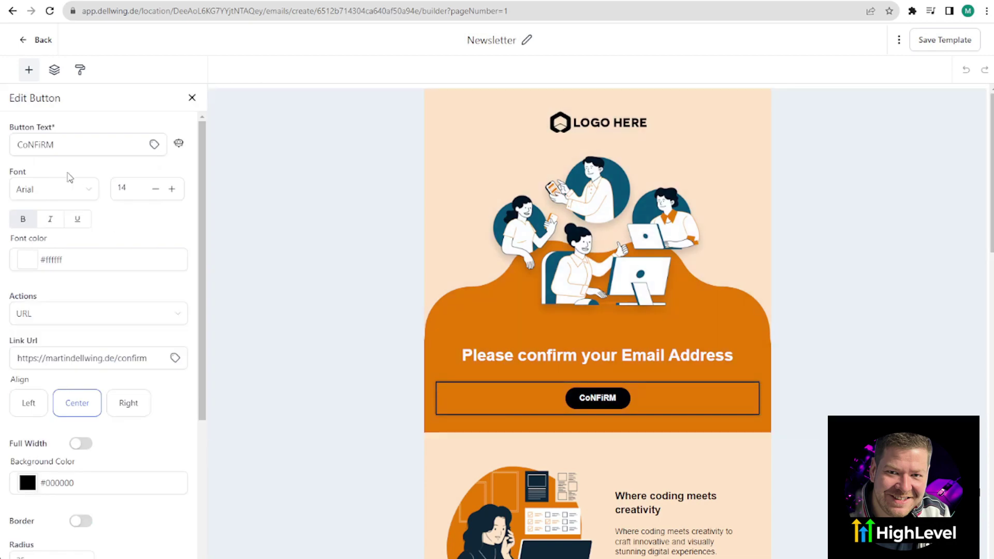
double_click(64, 149)
type("CONFIRM")
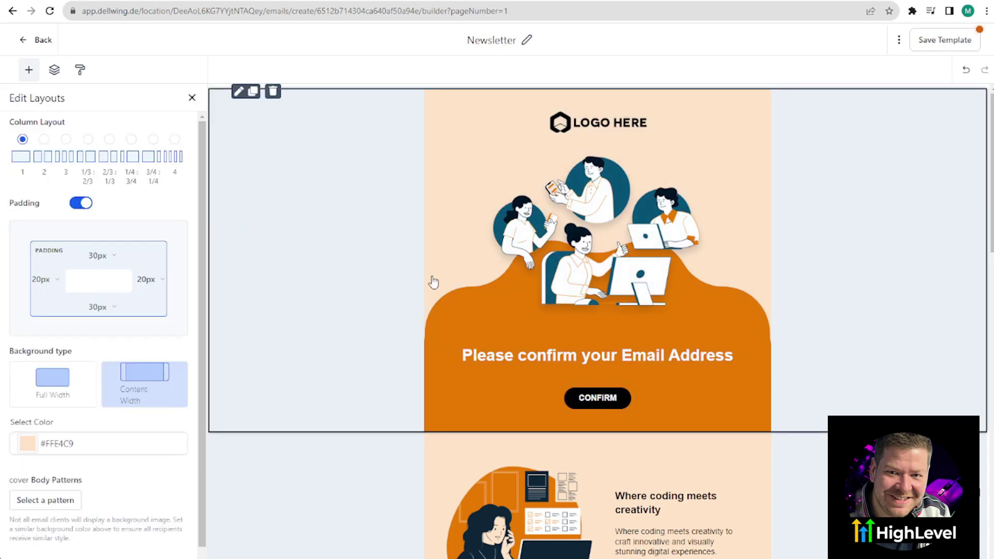
left_click(598, 408)
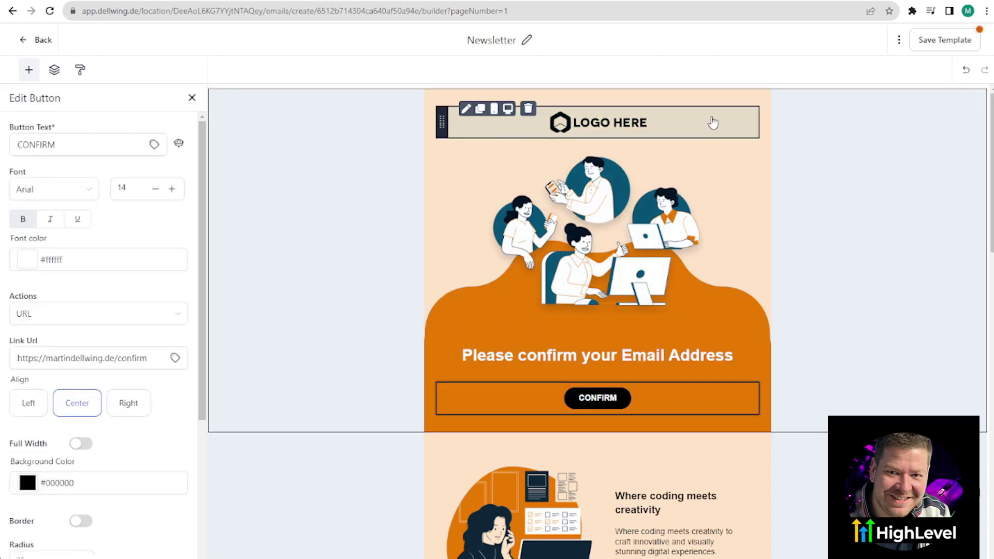
Save the Newsletter template and return to the email templates list
left_click(941, 42)
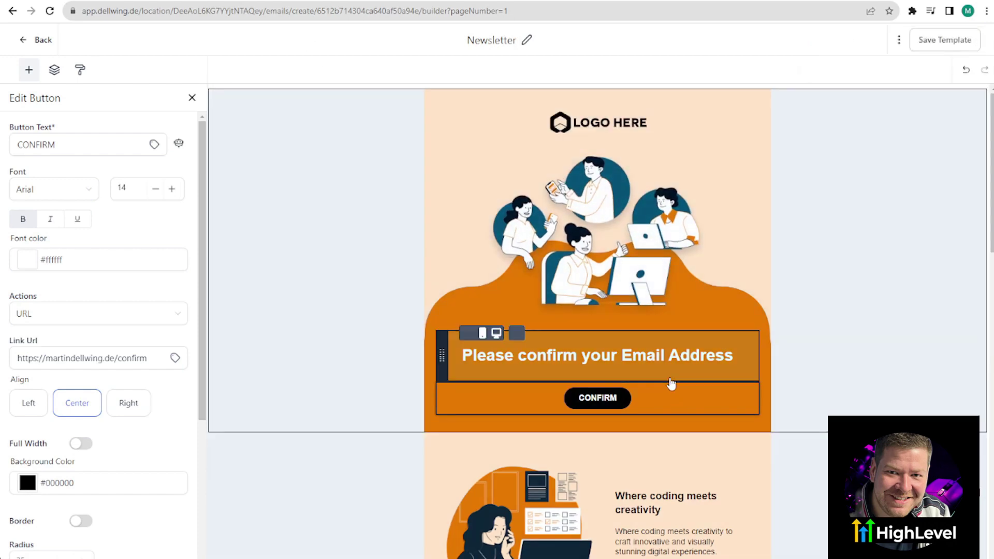
scroll(671, 383, "down", 14)
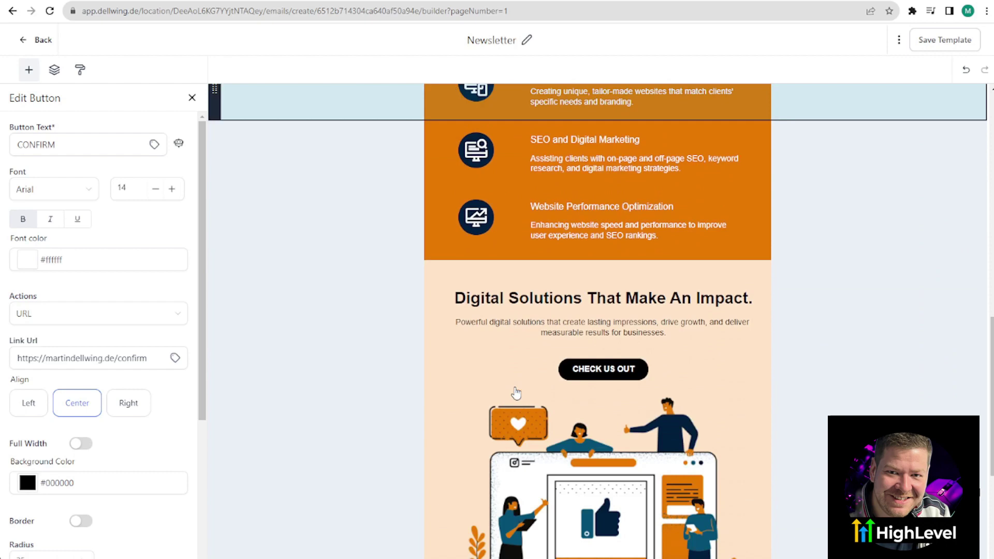
scroll(516, 393, "down", 2)
scroll(492, 363, "up", 20)
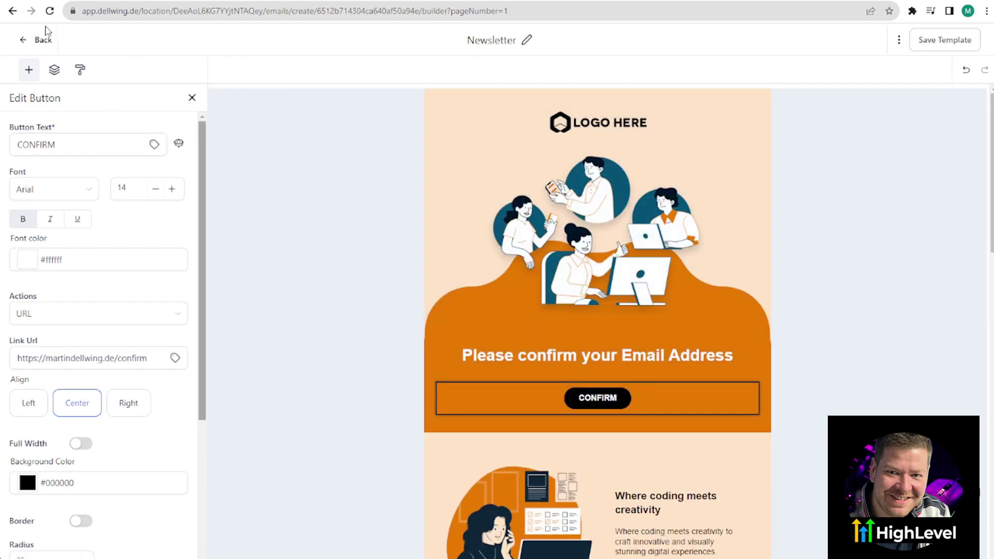
left_click(40, 42)
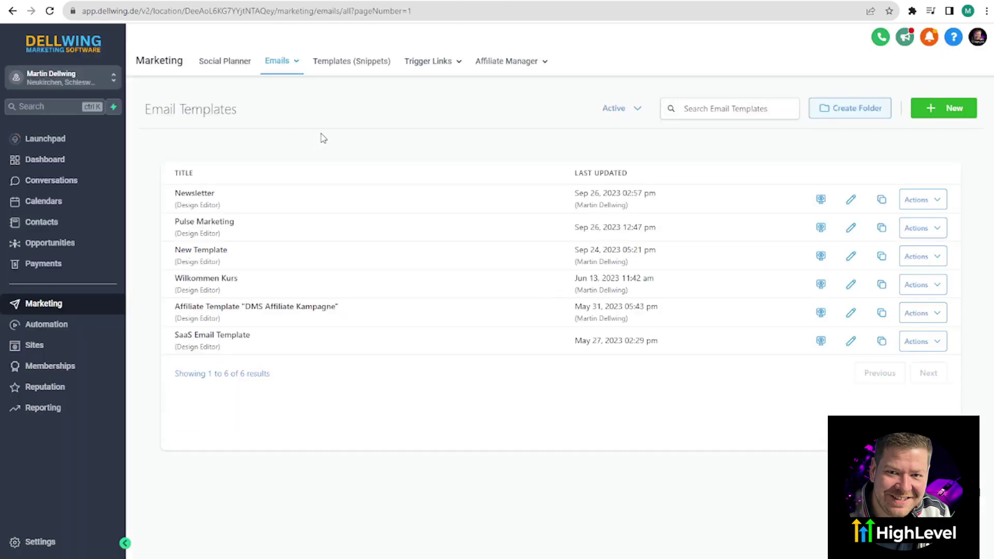
Open the Trigger Links list showing No Show, Not Interested and Confirm
mouse_move(435, 64)
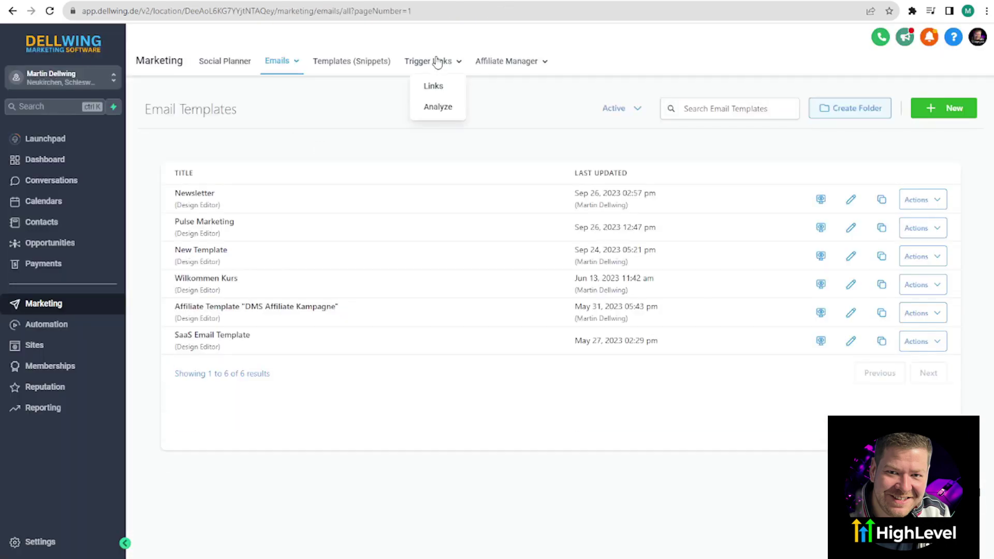
left_click(434, 87)
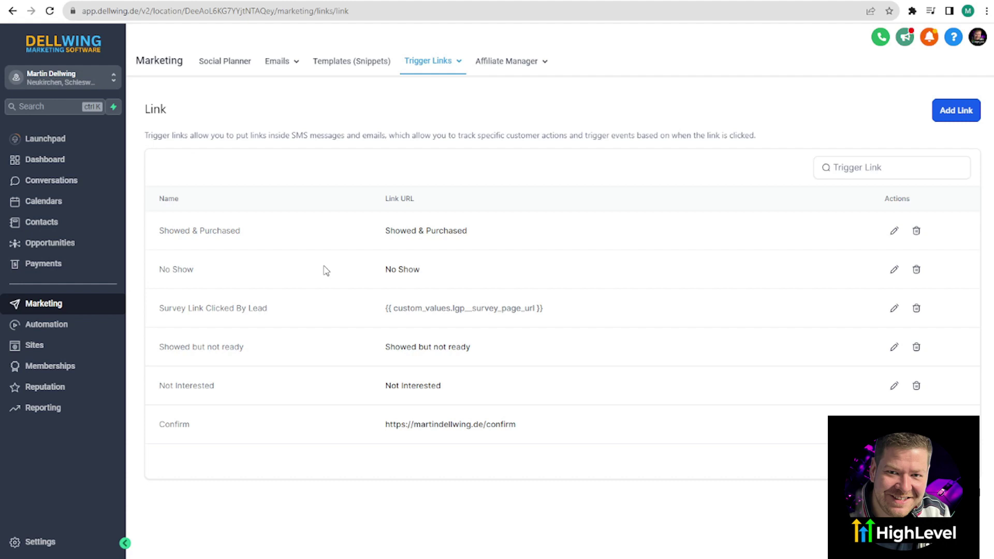
left_click(952, 115)
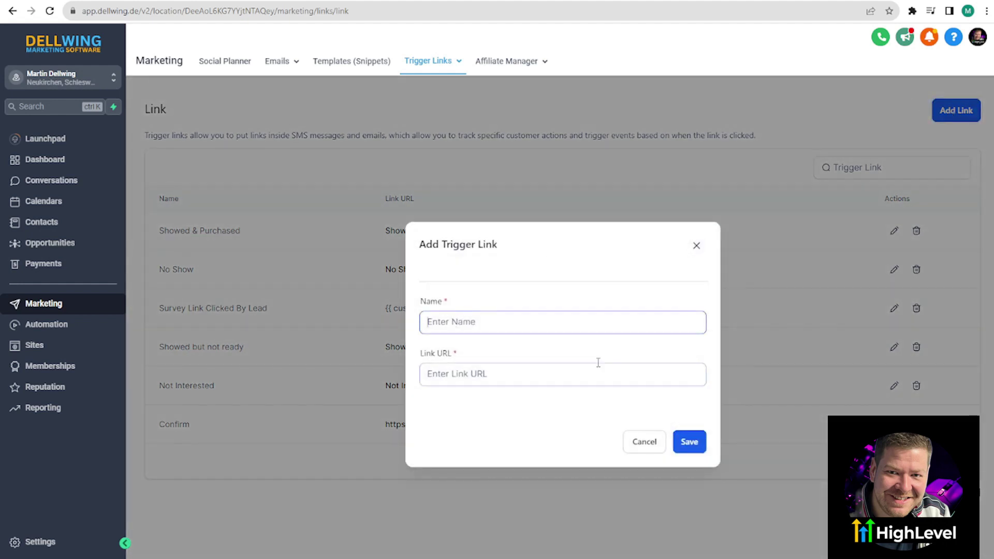
type("wdqwdqwd")
left_click(496, 367)
type("https://martindellwing.de/")
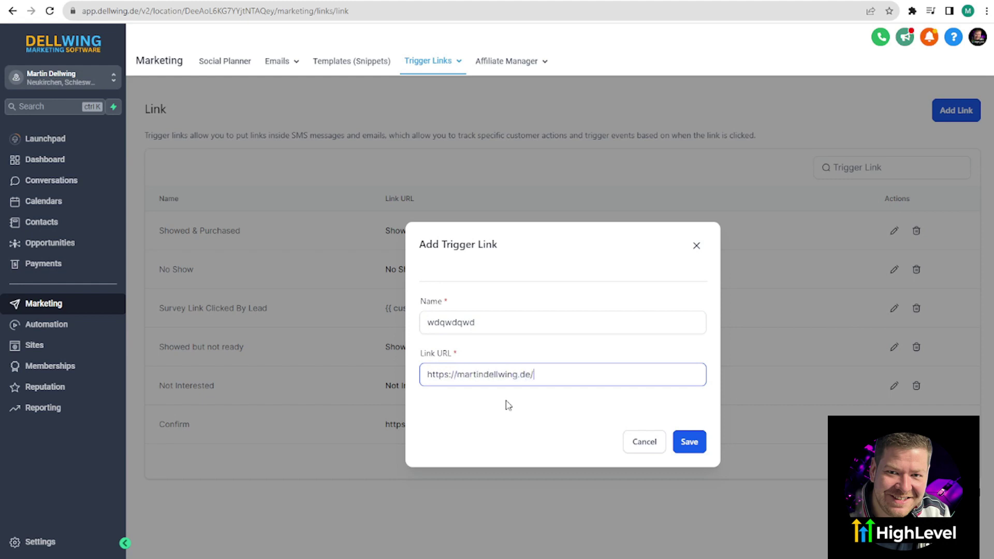
type("confirm")
left_click(641, 443)
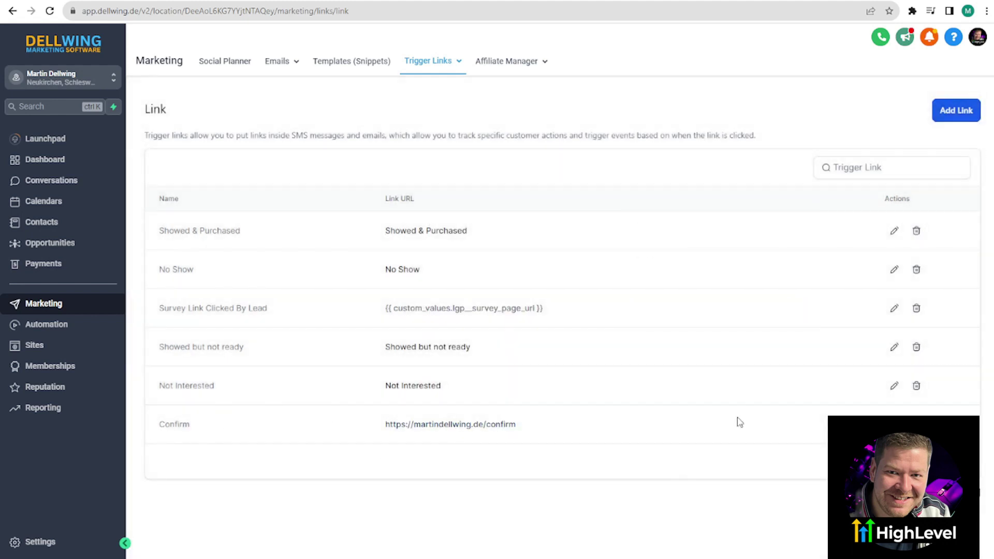
left_click(894, 424)
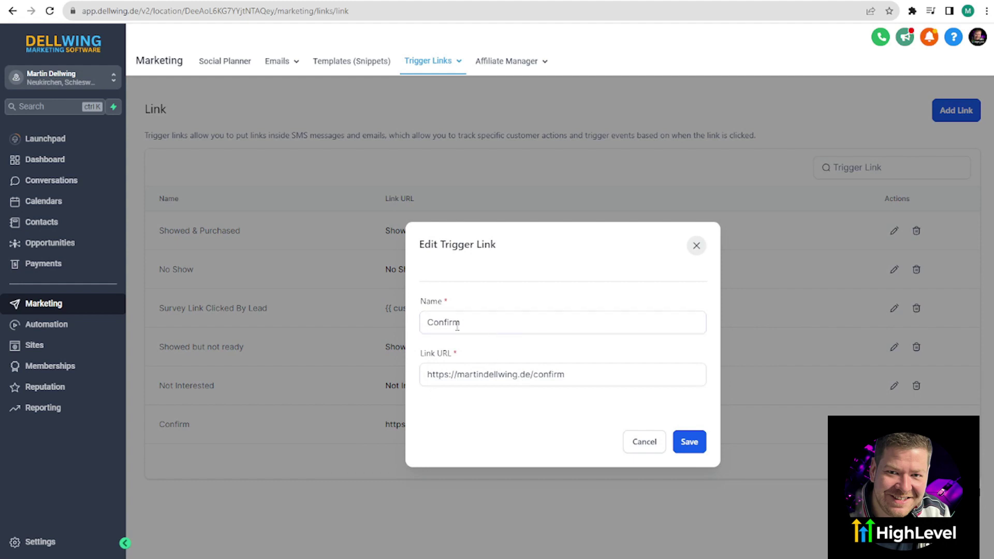
left_click(687, 444)
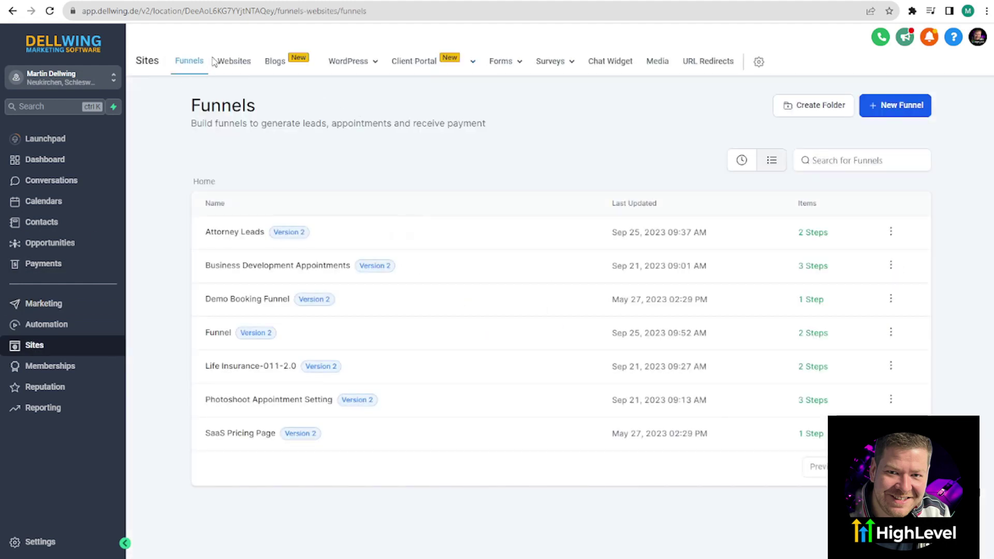
left_click(227, 64)
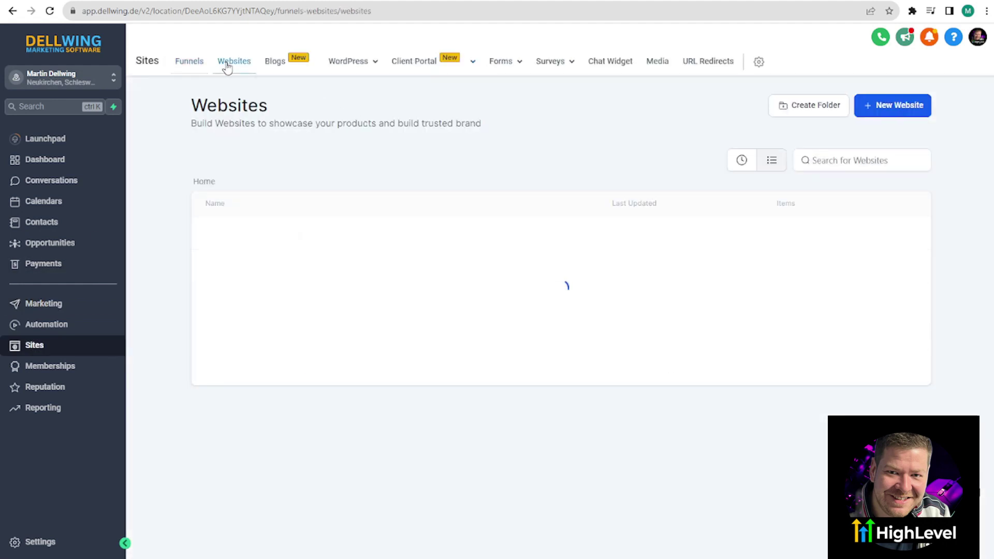
left_click(247, 369)
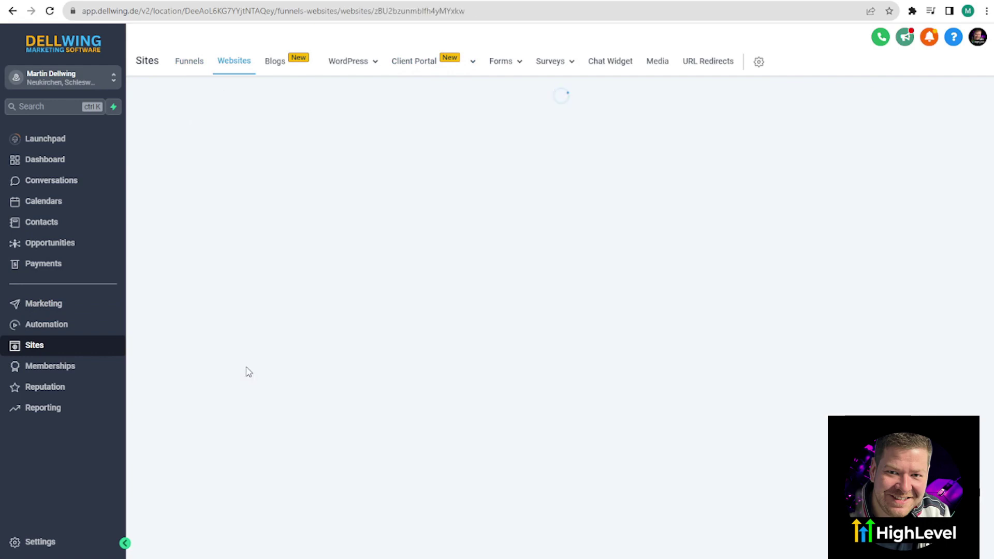
scroll(311, 348, "down", 3)
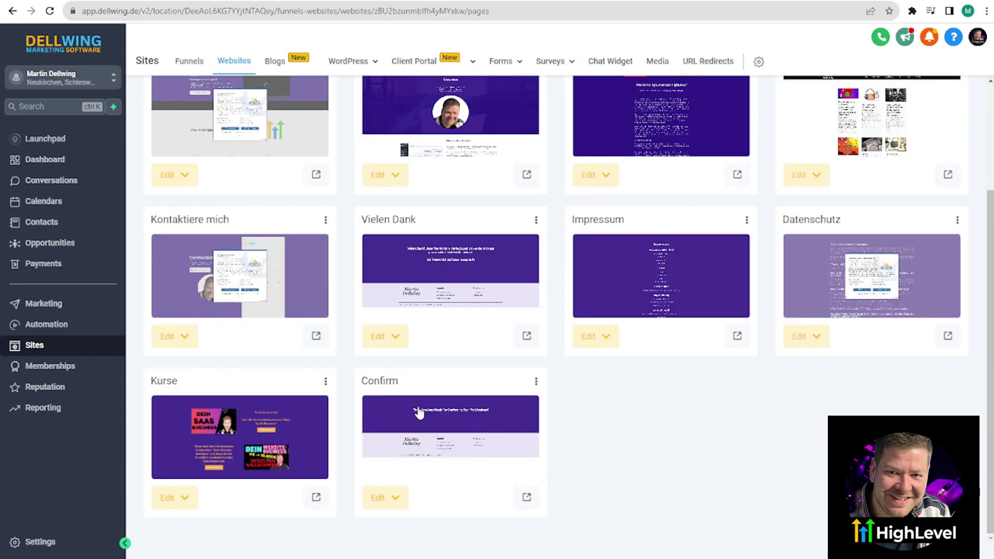
scroll(722, 407, "up", 3)
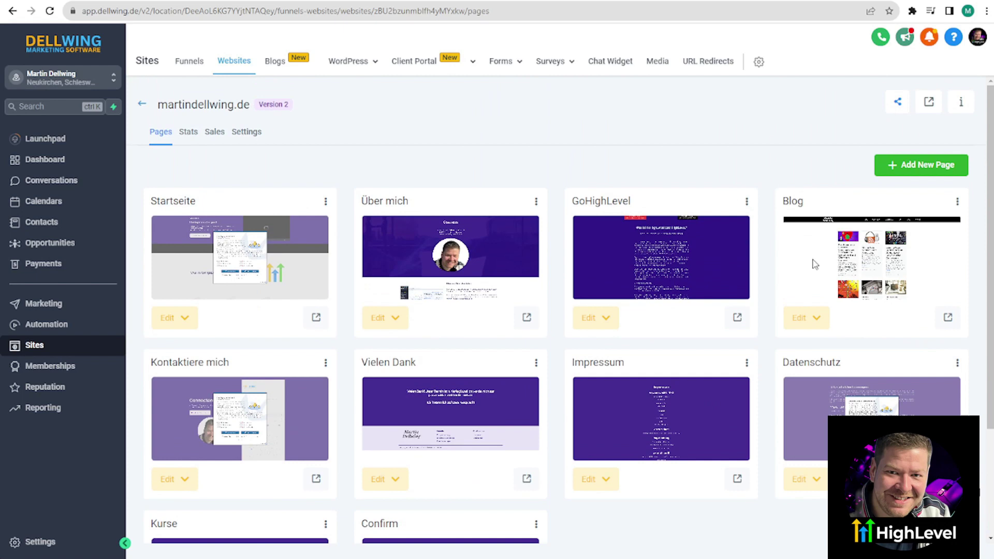
left_click(907, 166)
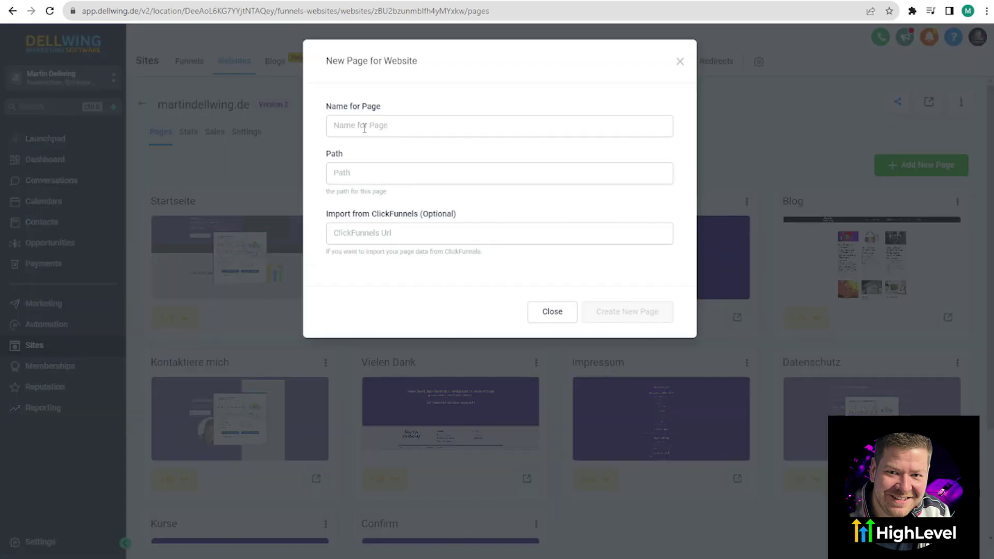
left_click(365, 127)
type("Con")
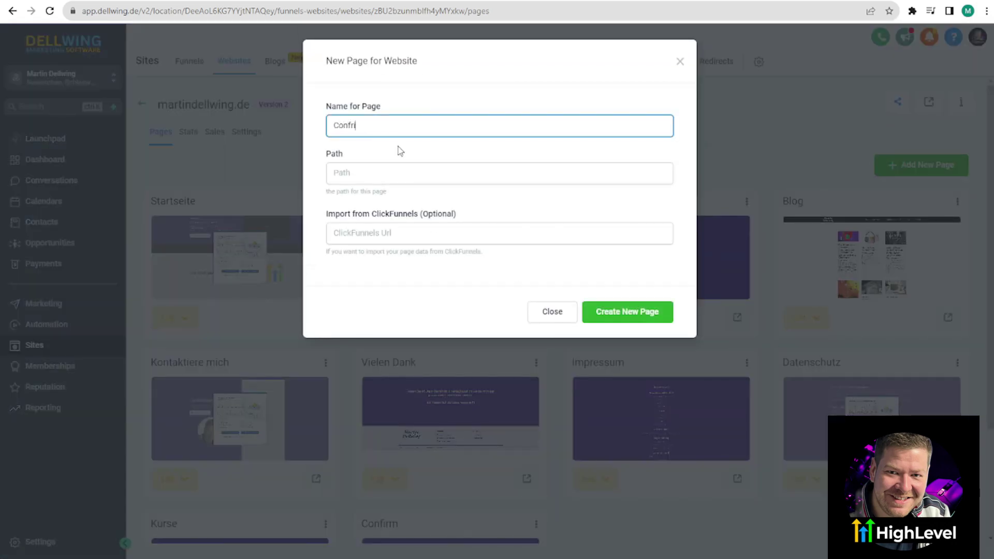
type("firm")
key("Tab")
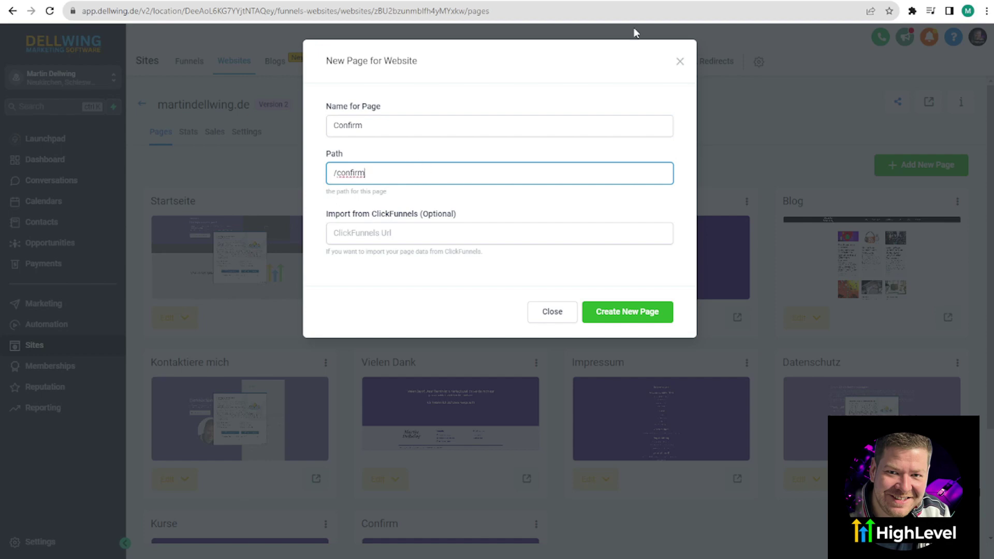
left_click(680, 61)
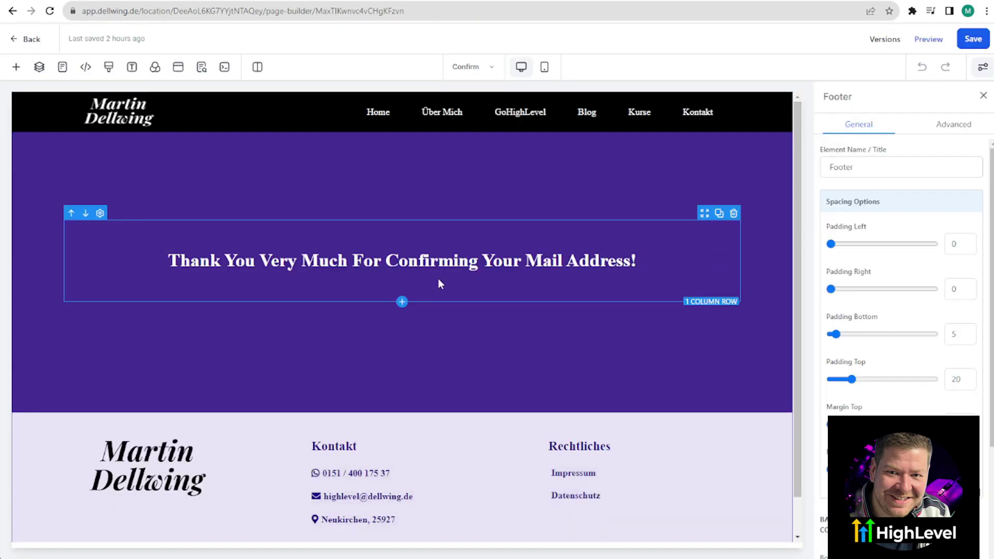
left_click(15, 45)
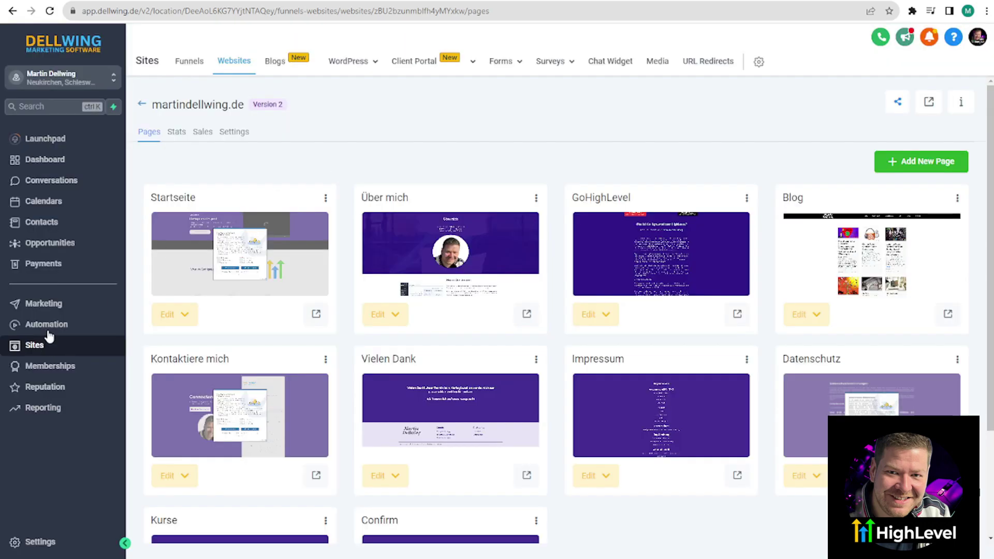
Open the Newsletter email template and select its CONFIRM button
left_click(44, 305)
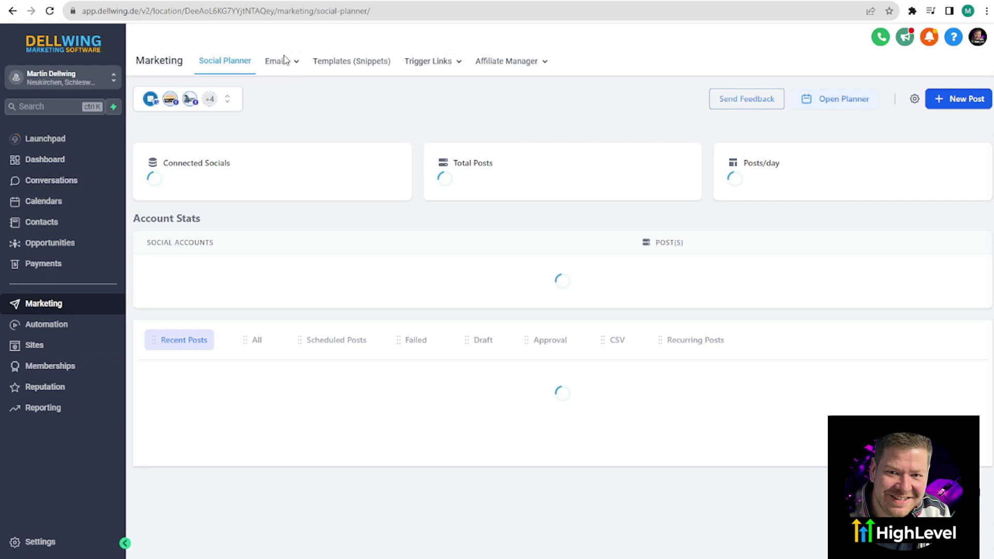
mouse_move(277, 61)
left_click(262, 108)
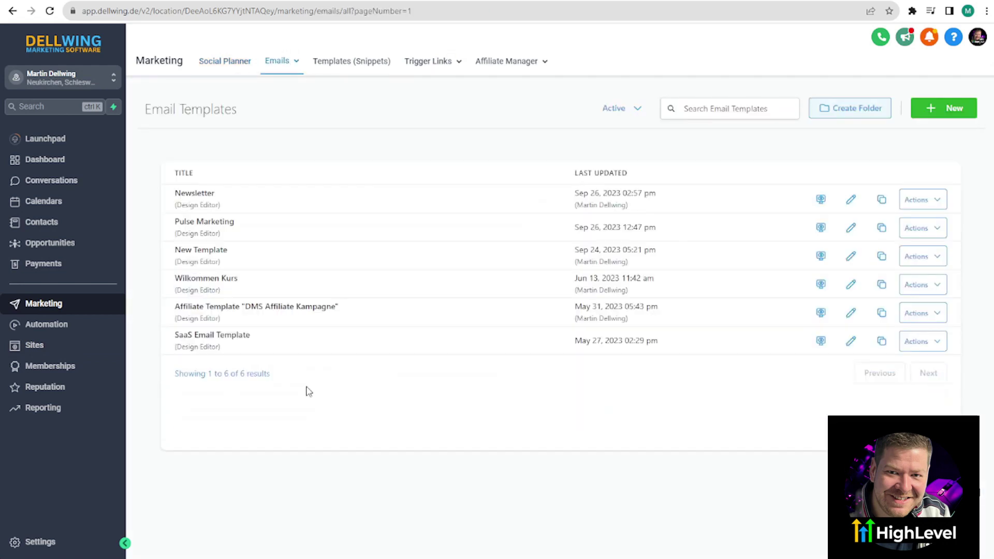
left_click(208, 271)
left_click(606, 403)
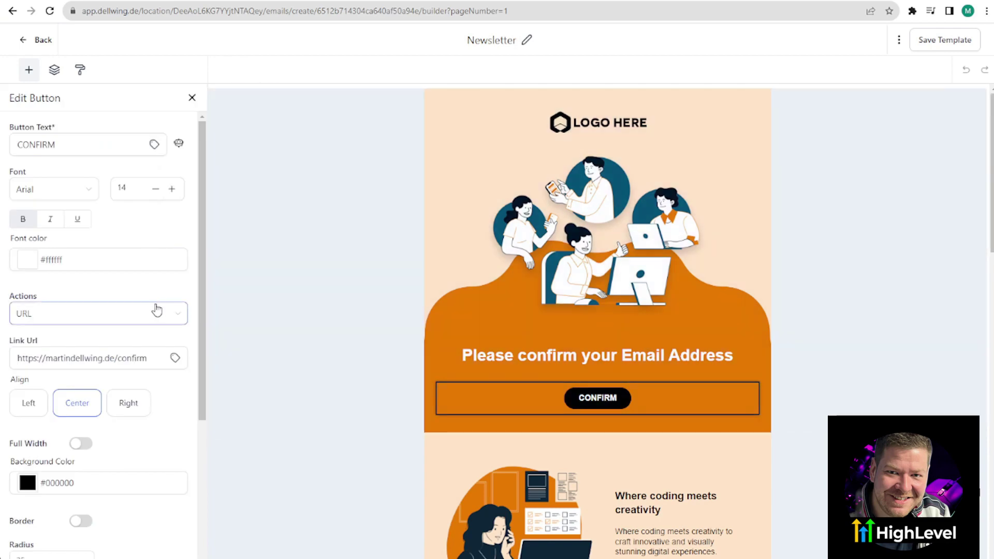
Replace the button's link URL with the Confirm trigger link, then save the template
triple_click(178, 360)
left_click(176, 359)
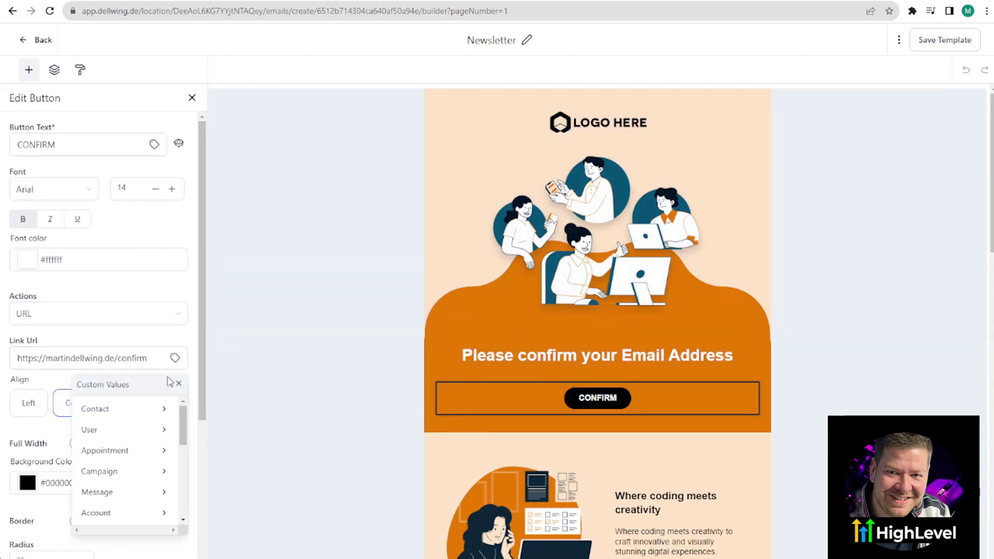
scroll(133, 455, "down", 10)
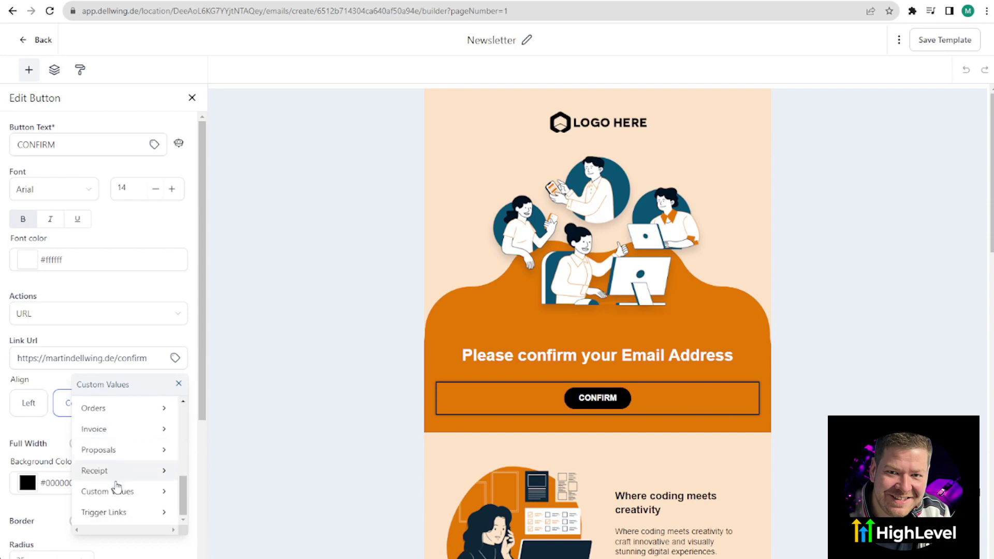
left_click(111, 512)
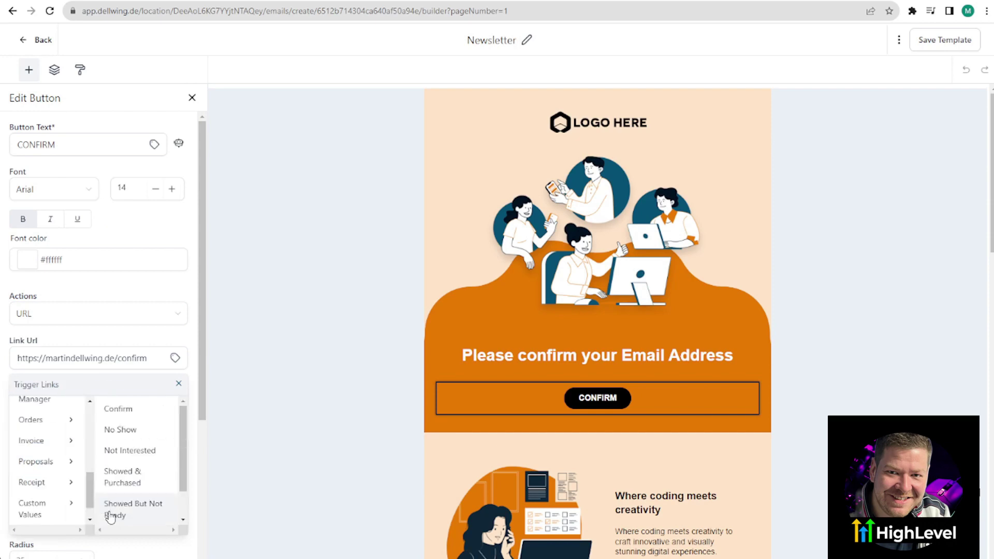
left_click(123, 411)
left_click(23, 358)
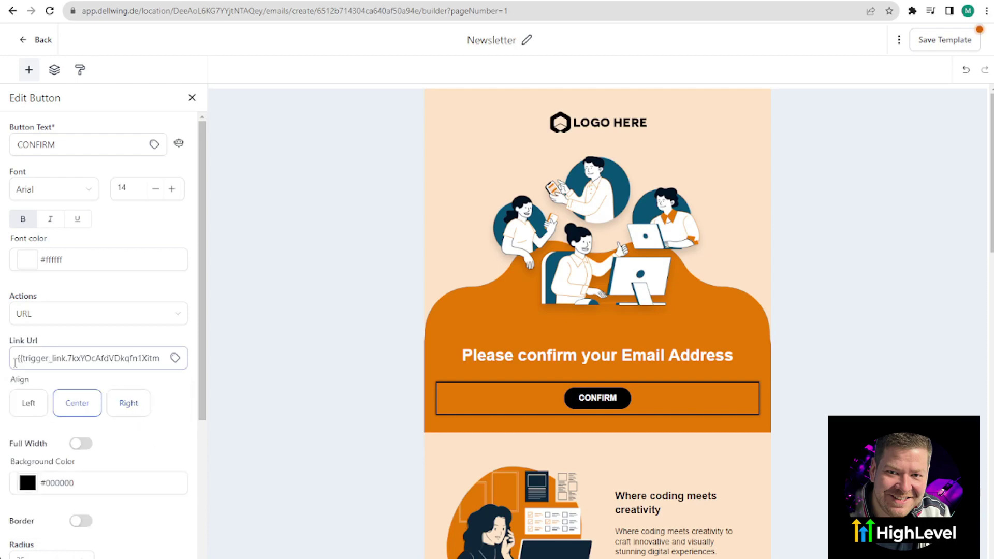
left_click_drag(87, 362, 13, 363)
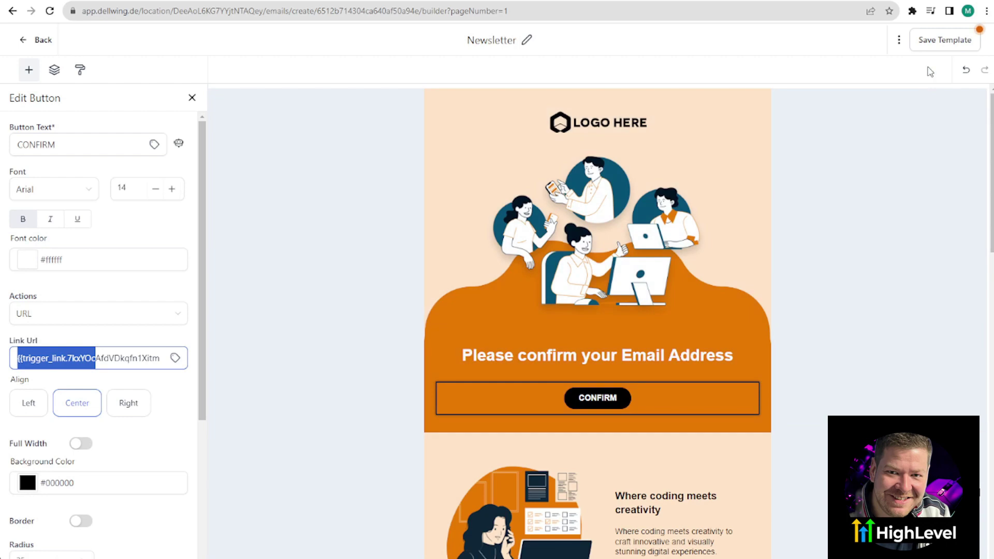
left_click(929, 41)
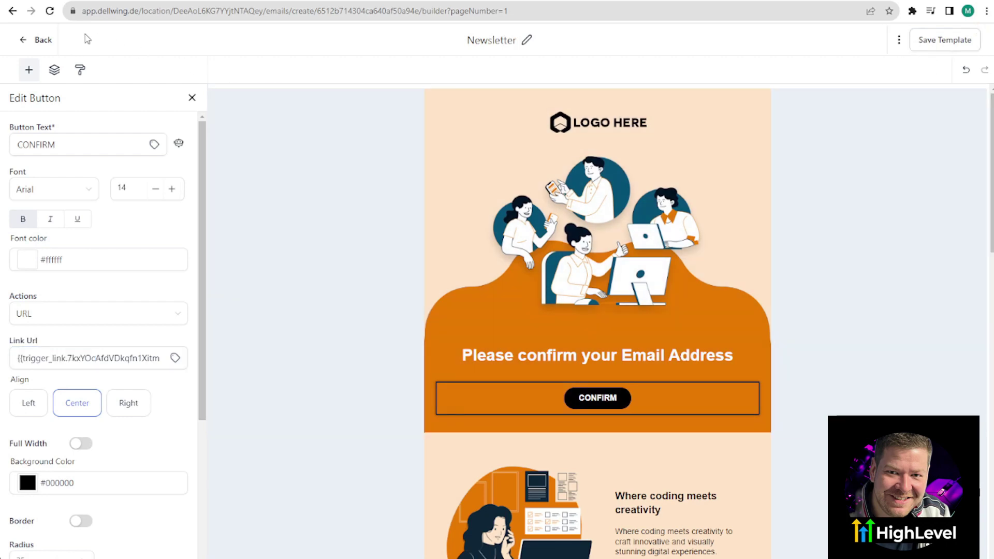
left_click(45, 40)
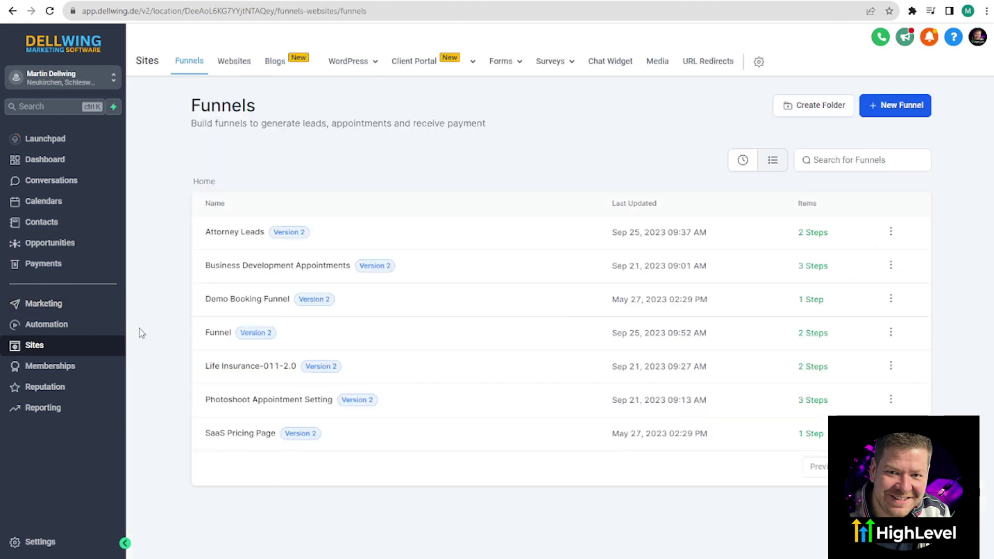
On martindellwing.de's Startseite, add a one-column row below the black section containing the Newsletter form
left_click(236, 65)
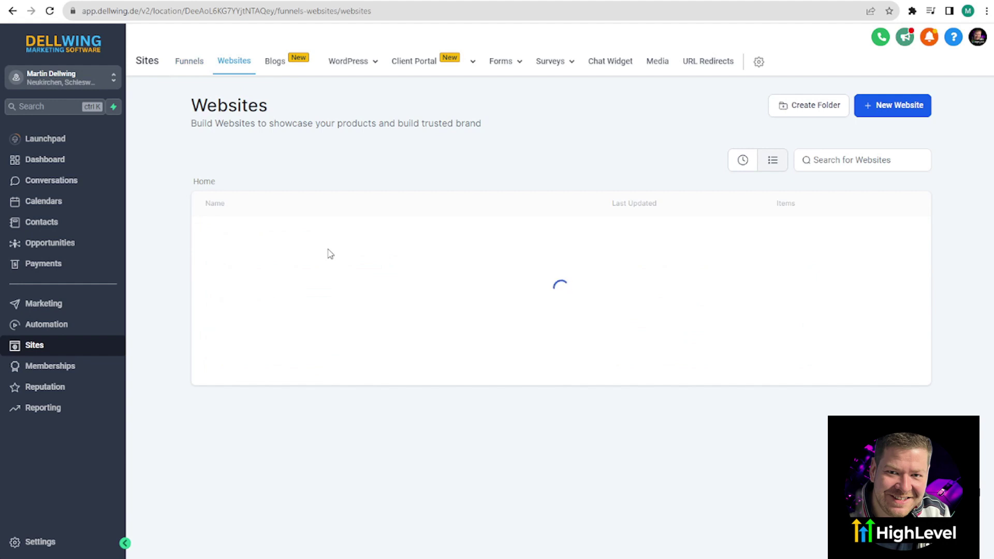
left_click(240, 368)
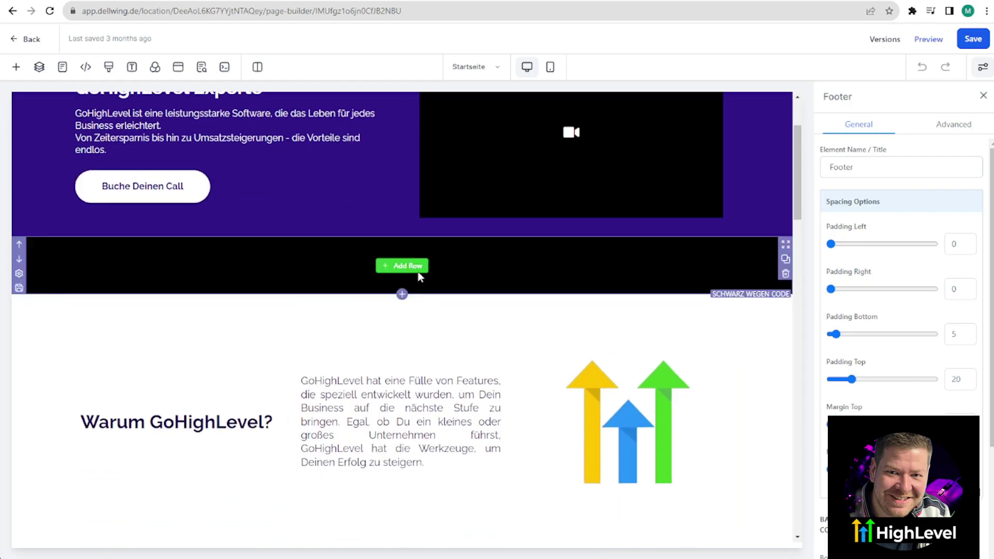
left_click(394, 268)
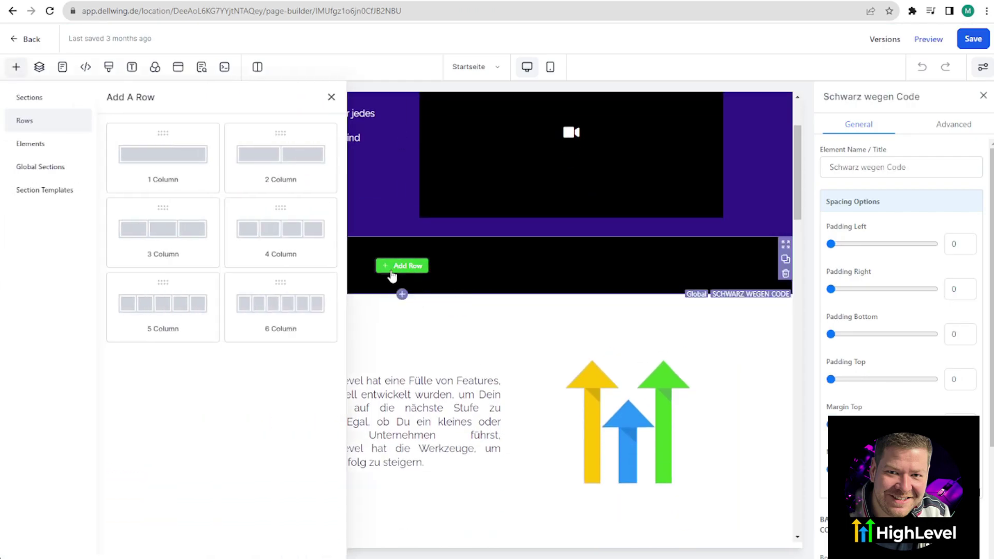
left_click(172, 160)
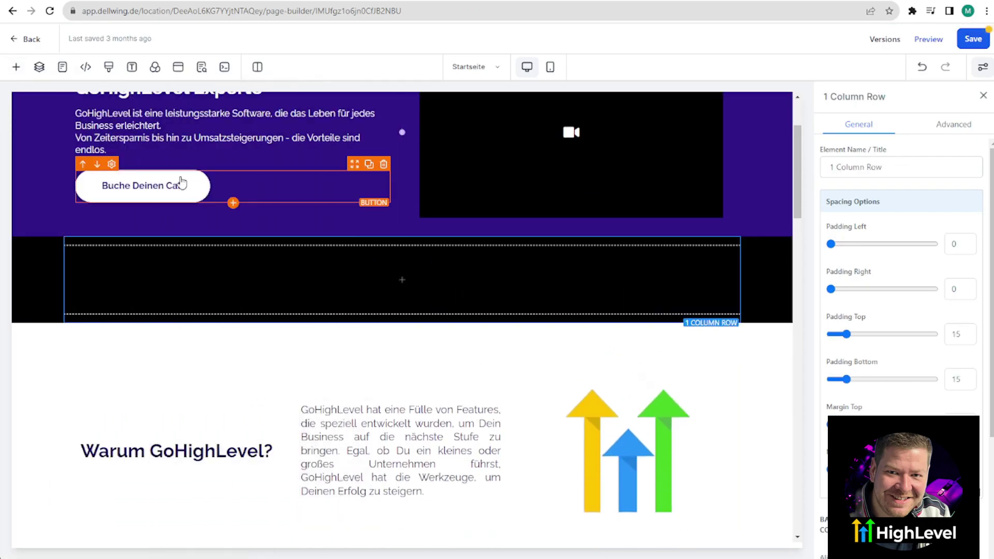
left_click(402, 280)
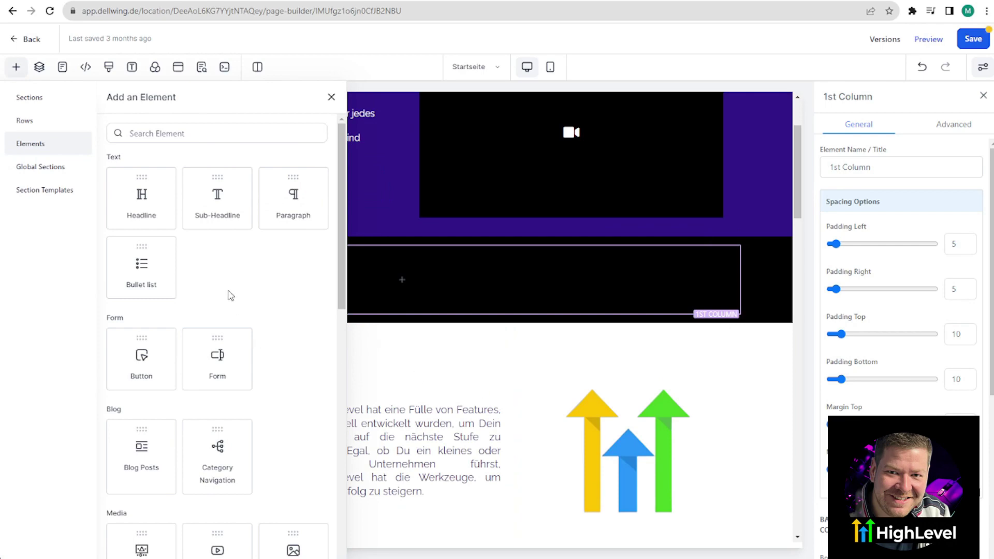
left_click(217, 364)
left_click(454, 243)
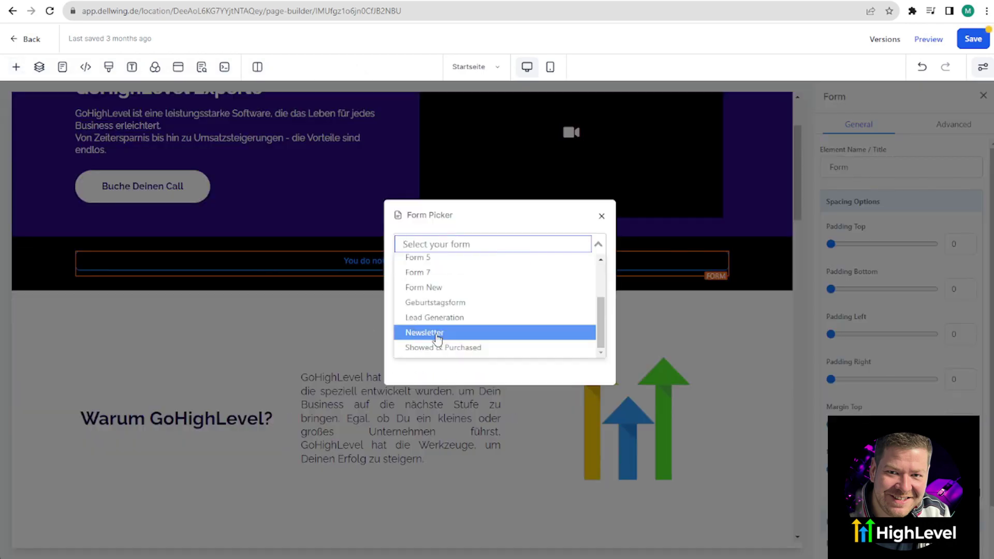
left_click(436, 331)
scroll(433, 333, "down", 3)
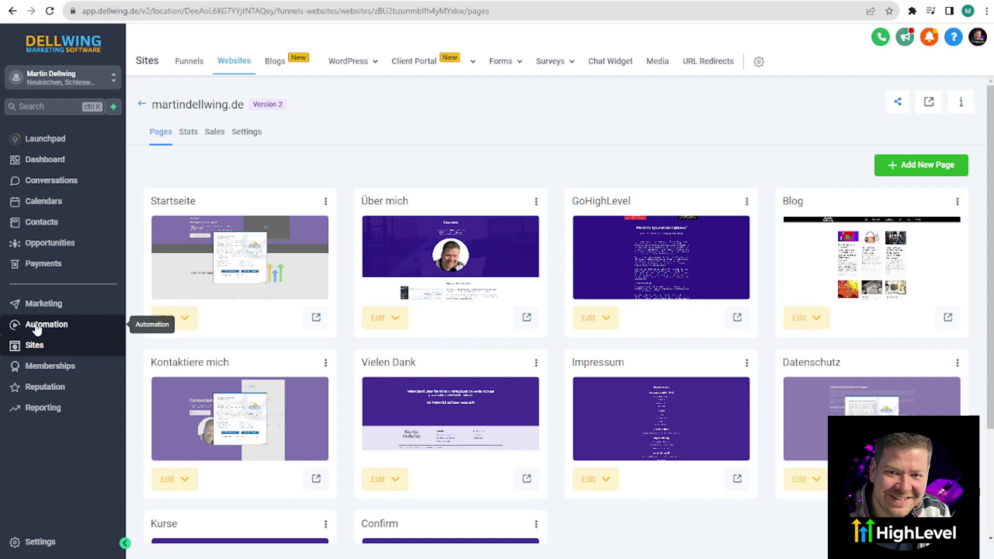
Create a new blank workflow from scratch under Automation
left_click(37, 326)
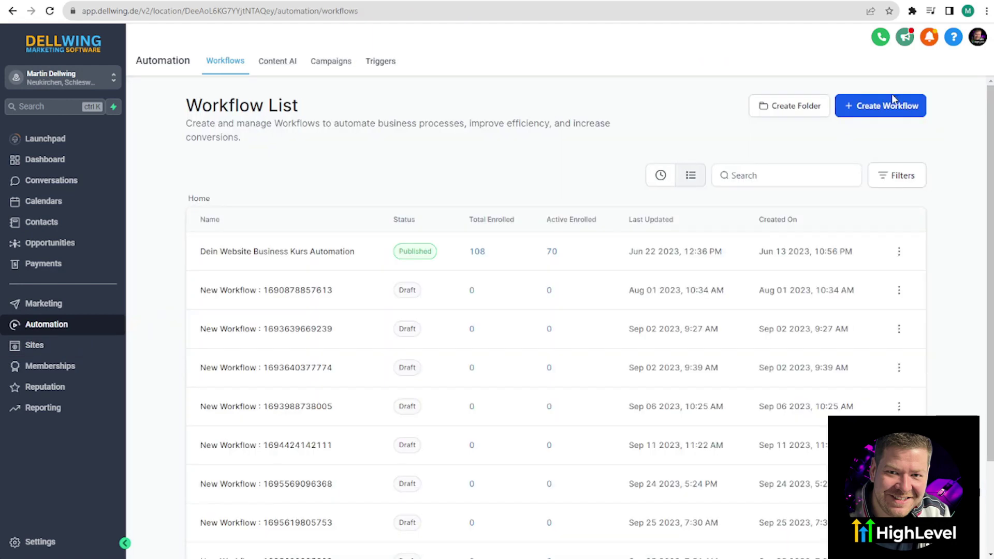
left_click(883, 105)
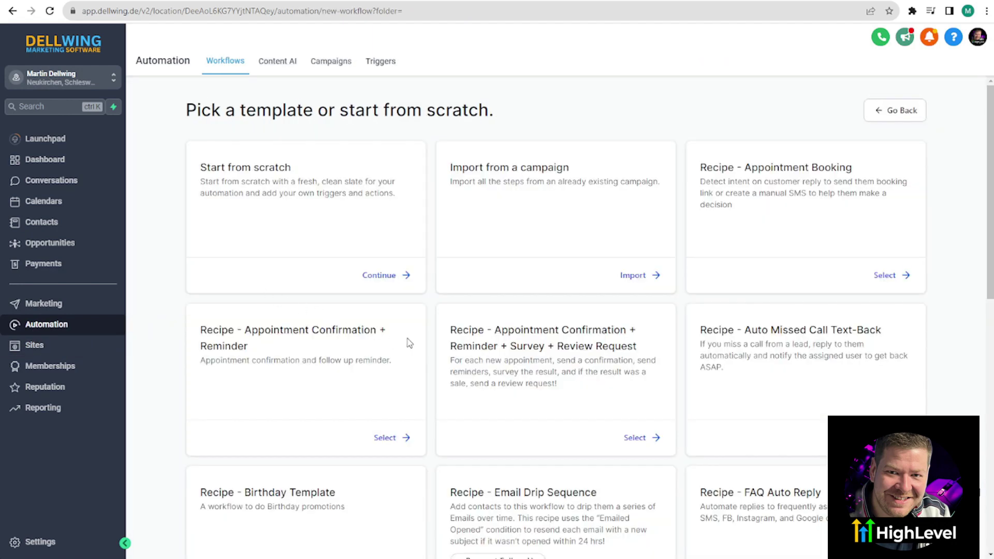
scroll(409, 342, "down", 5)
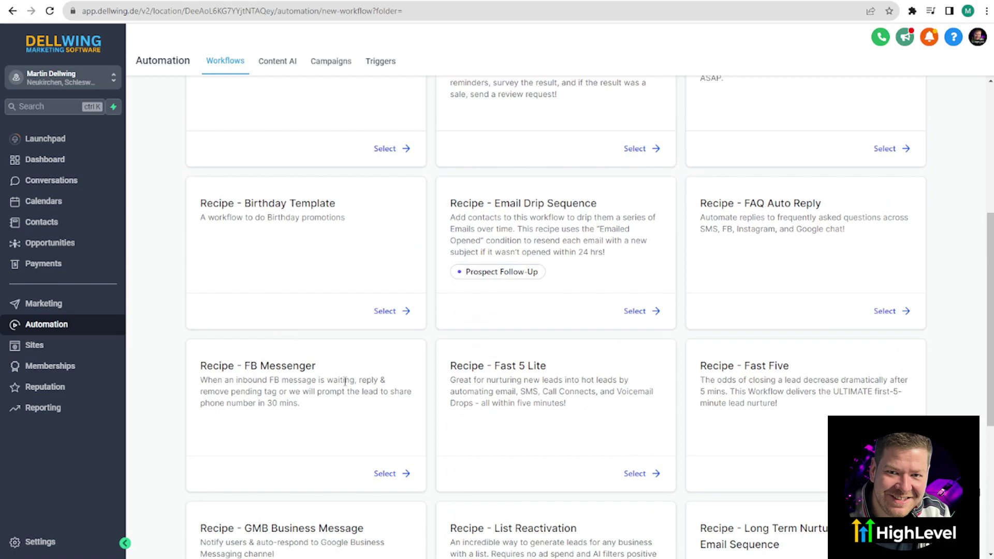
scroll(345, 381, "down", 4)
scroll(693, 327, "up", 8)
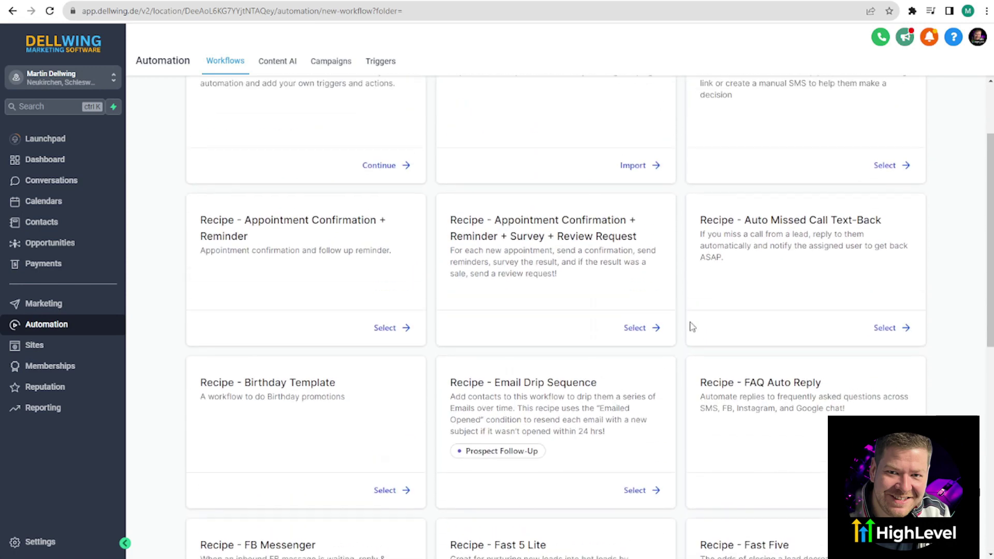
scroll(250, 226, "up", 2)
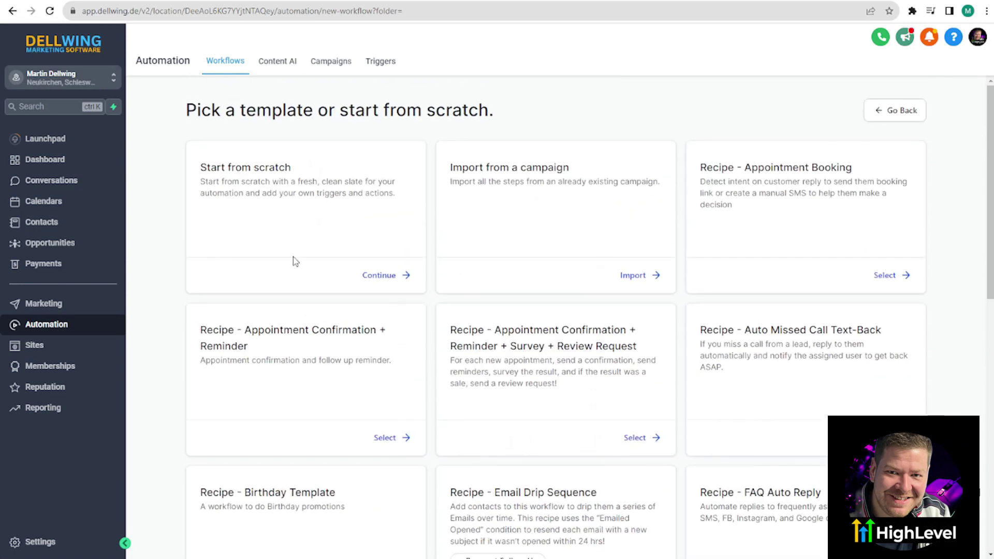
left_click(293, 262)
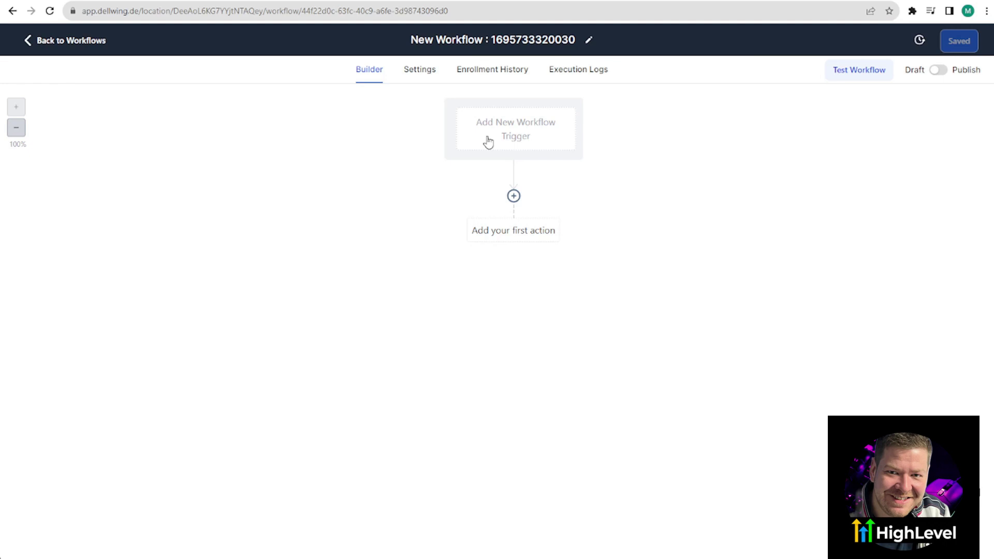
Rename the workflow to Newsletter WF 1
left_click(518, 39)
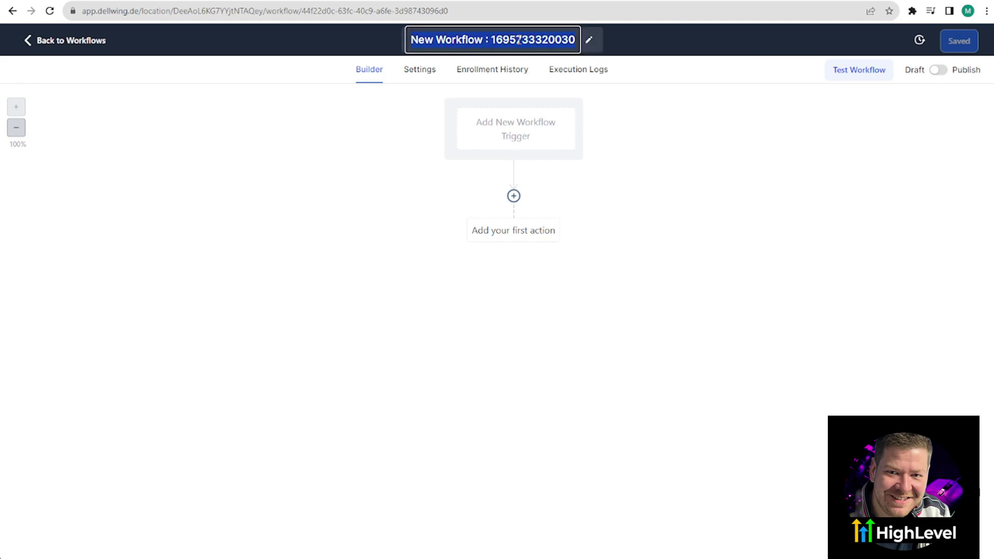
type("Newsletter W")
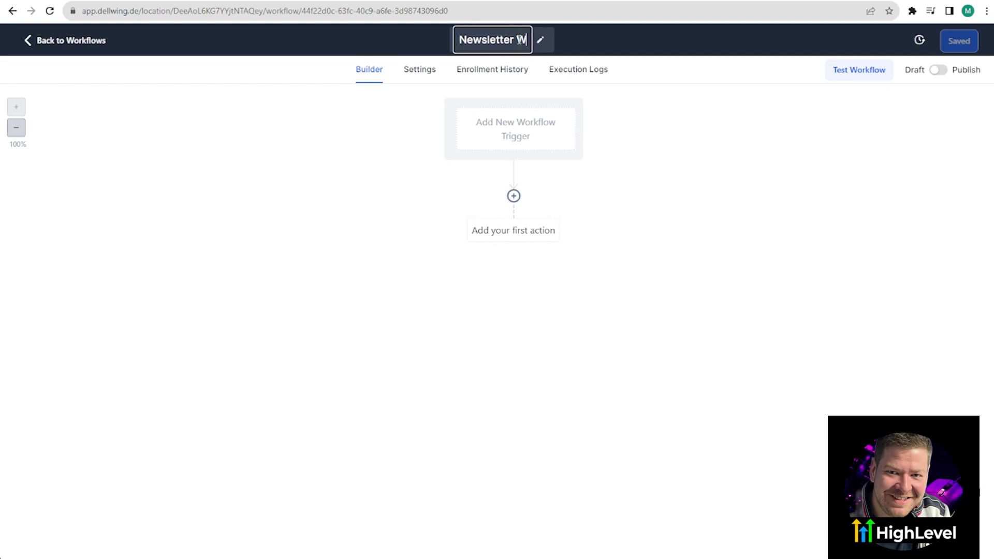
type("F 1")
key("Return")
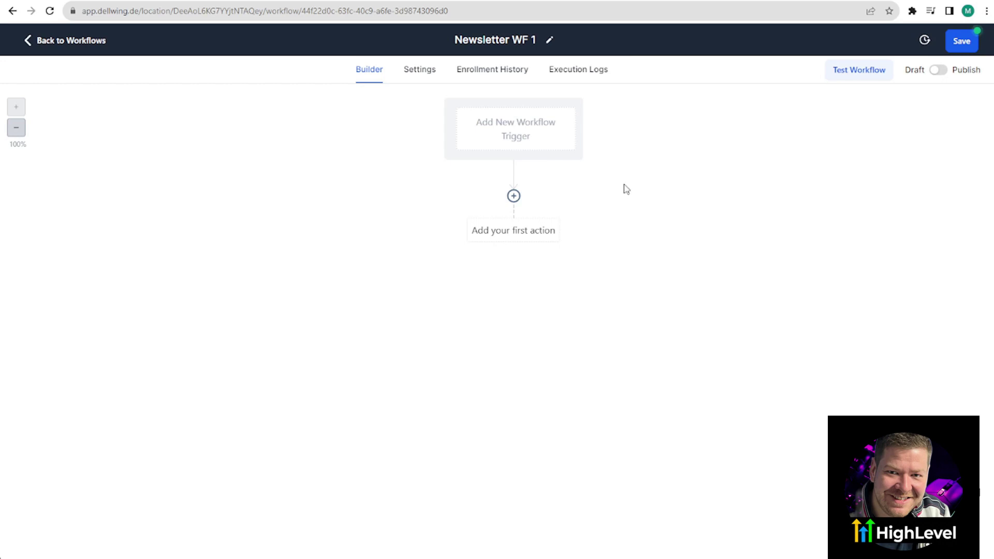
Add a Form Submitted trigger to the workflow and name it 'Subs. Newsletter'
left_click(518, 126)
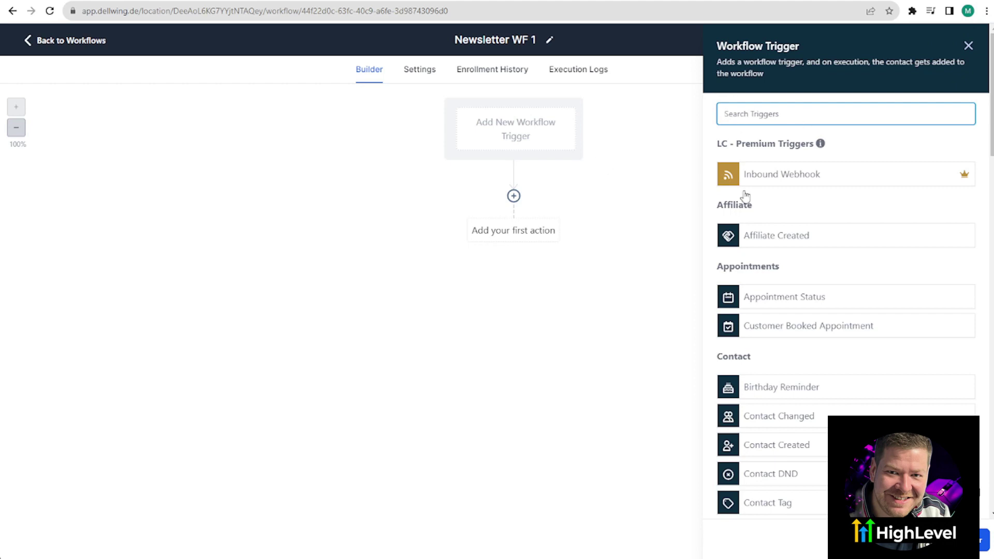
scroll(778, 280, "down", 7)
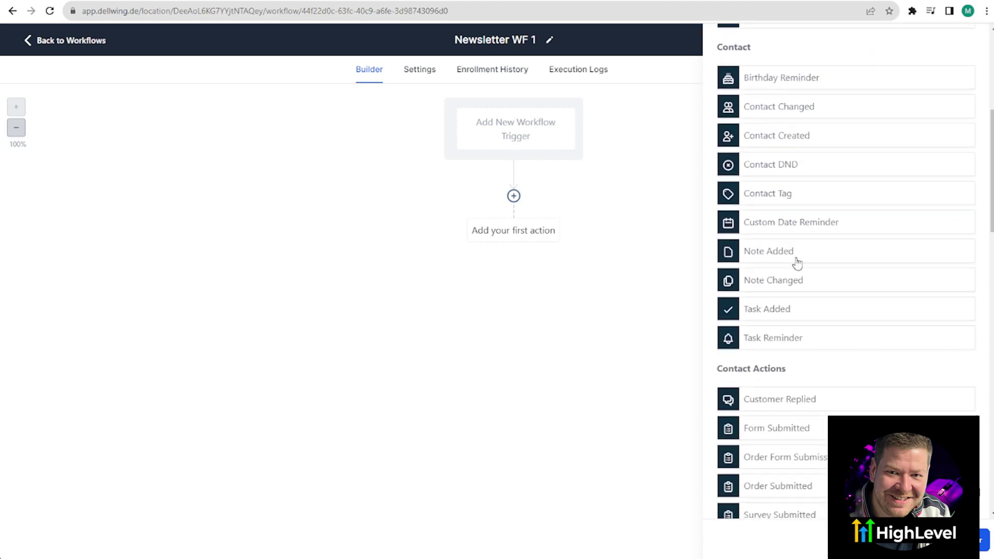
scroll(798, 264, "down", 3)
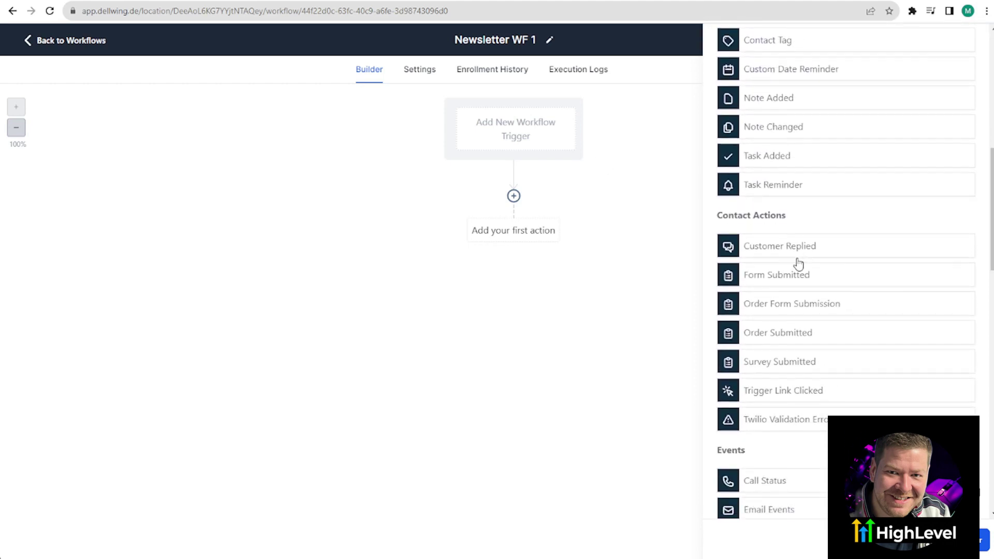
scroll(802, 263, "down", 6)
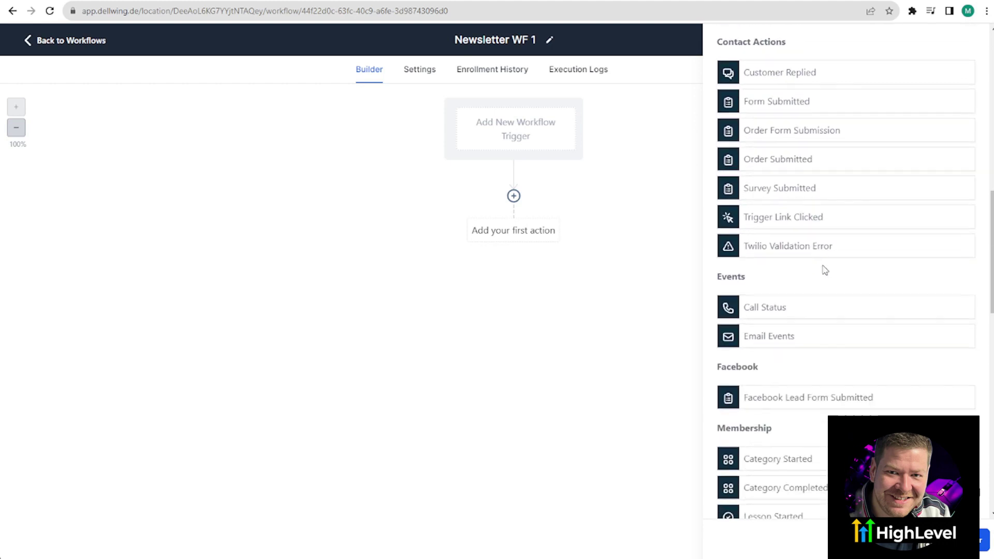
scroll(829, 273, "up", 6)
left_click_drag(723, 215, 788, 224)
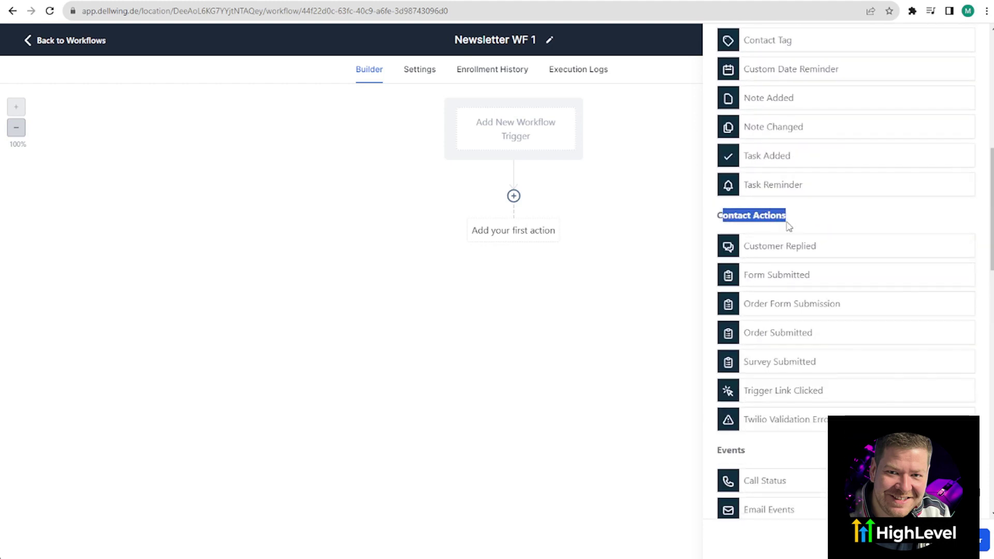
left_click(779, 279)
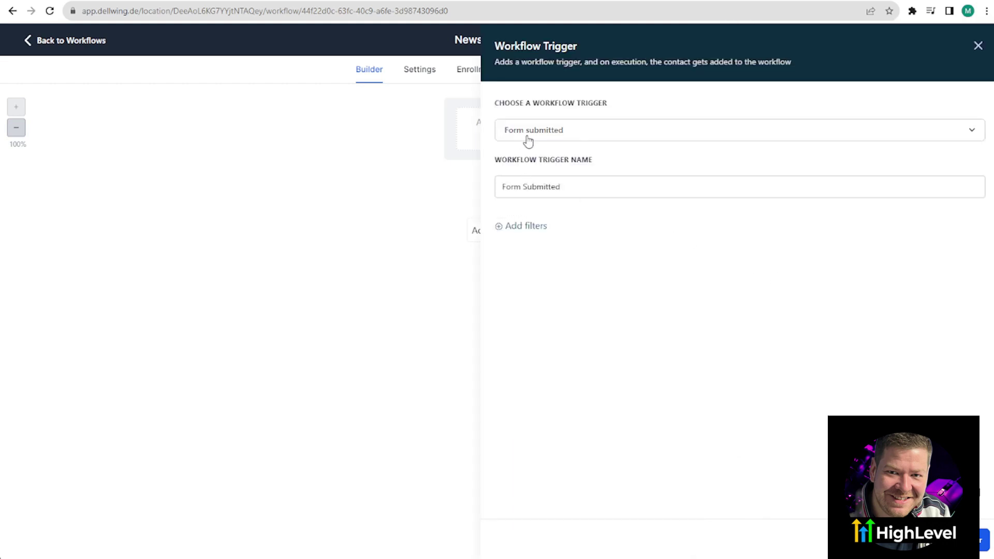
triple_click(561, 188)
type("Subs. N")
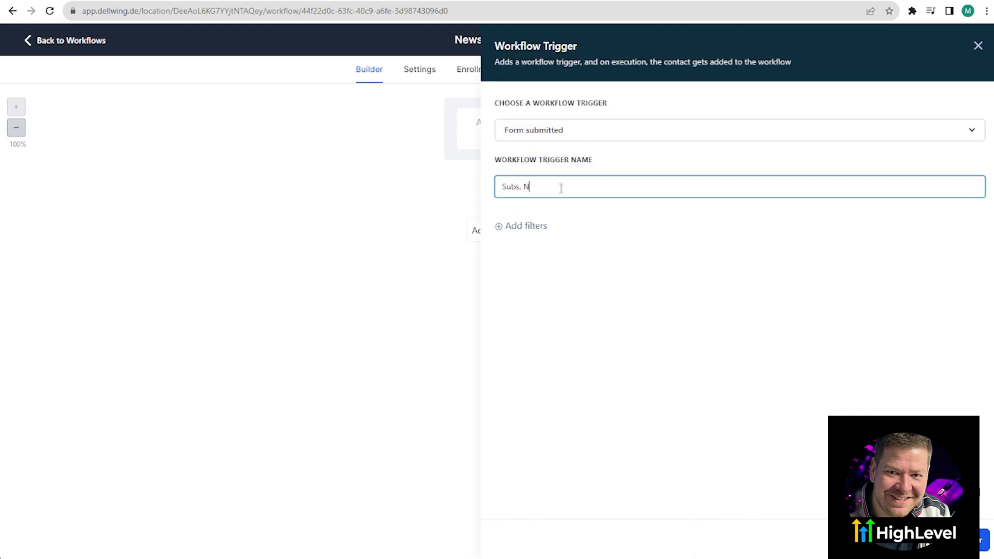
type("ewsletter")
Filter the trigger to Form is Newsletter and save it
left_click(512, 226)
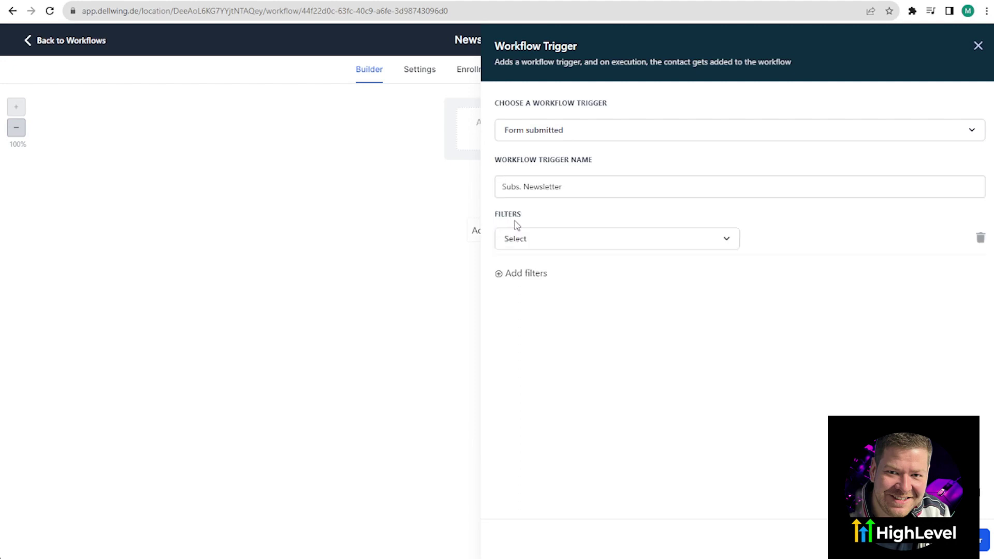
left_click(528, 240)
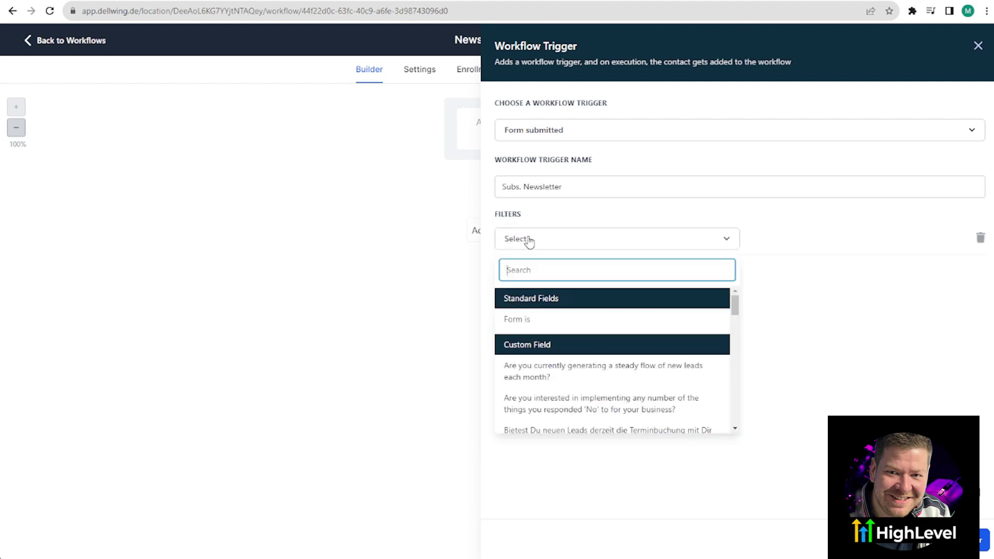
left_click(528, 324)
left_click(811, 245)
scroll(794, 363, "down", 3)
left_click(794, 386)
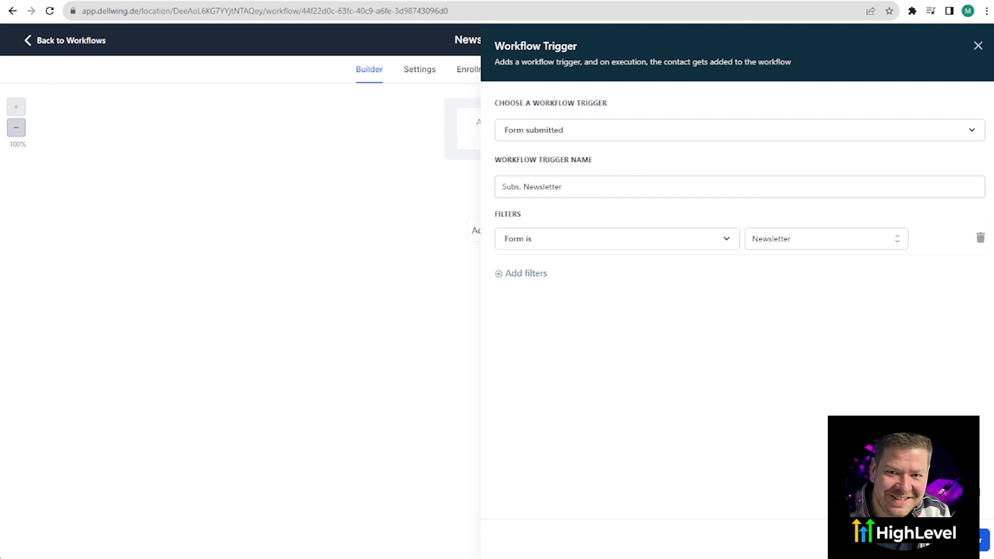
left_click(973, 540)
Add an Add Contact Tag action applying the subs.newsletter tag after the trigger
left_click(513, 215)
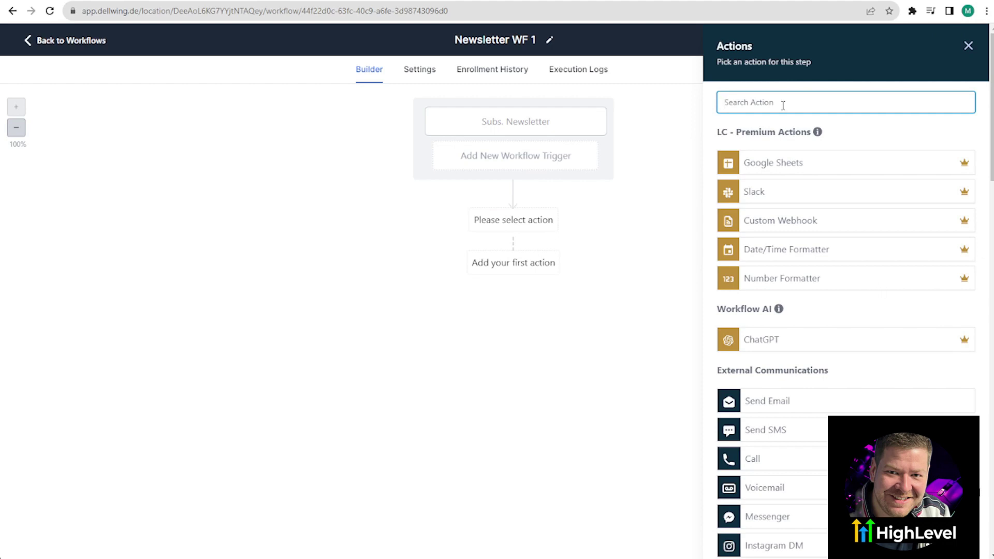
type("tag")
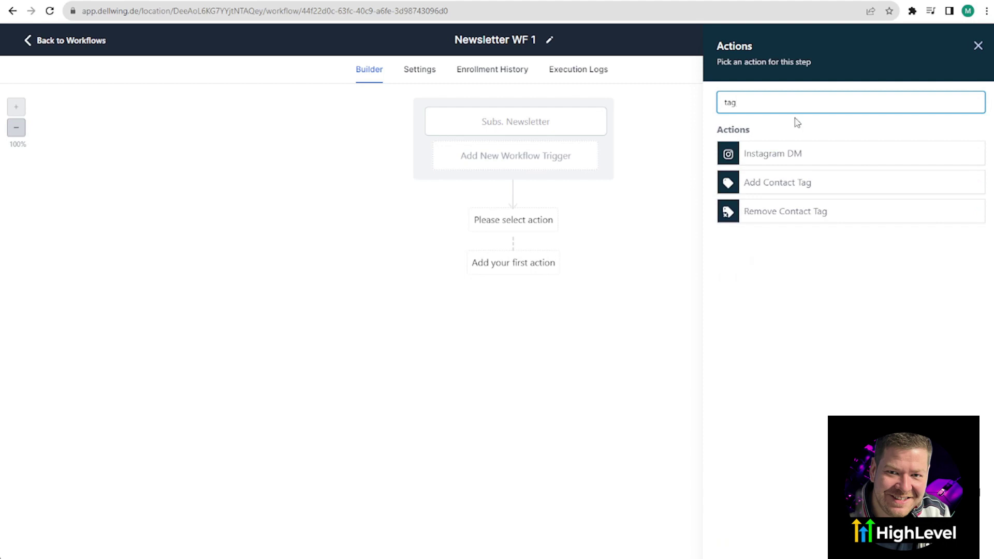
left_click(781, 191)
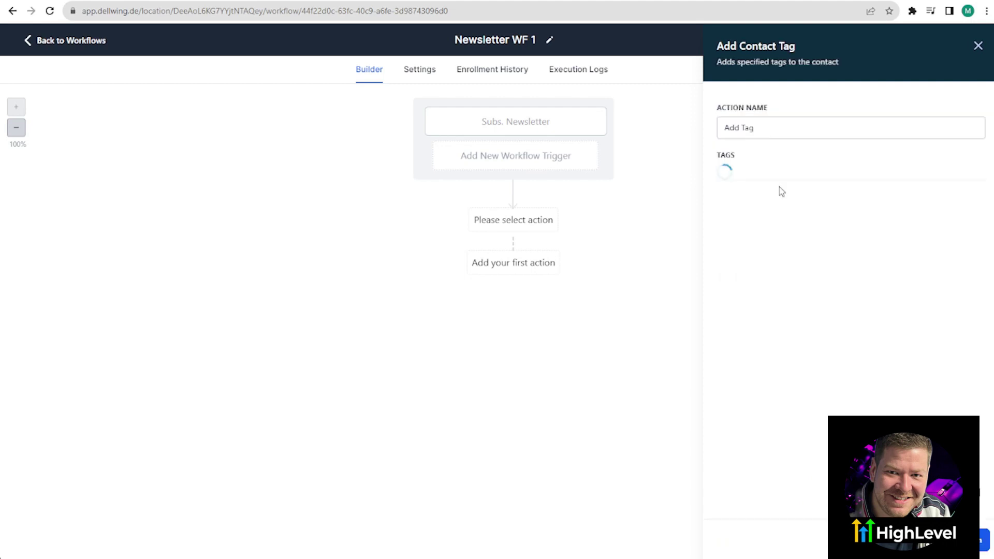
left_click(775, 179)
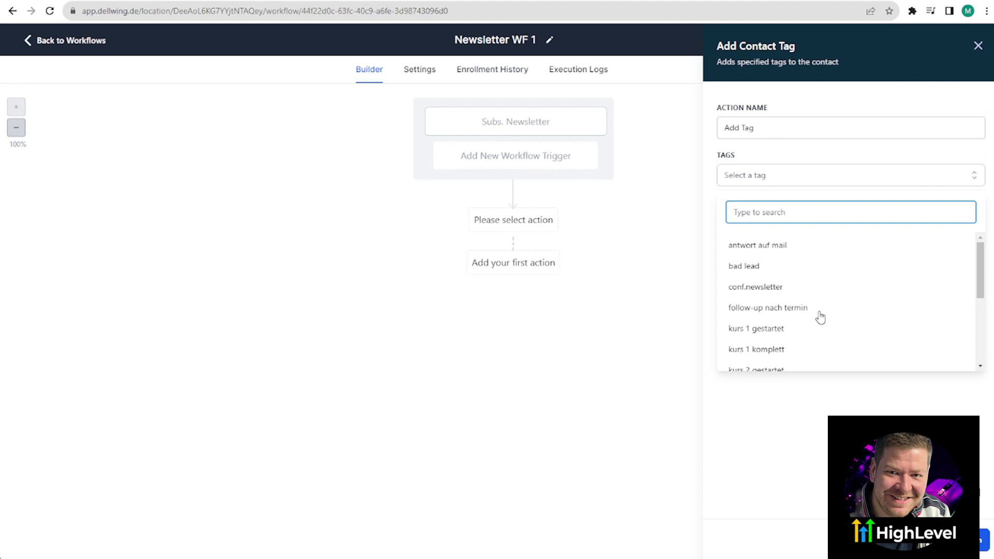
scroll(820, 318, "down", 5)
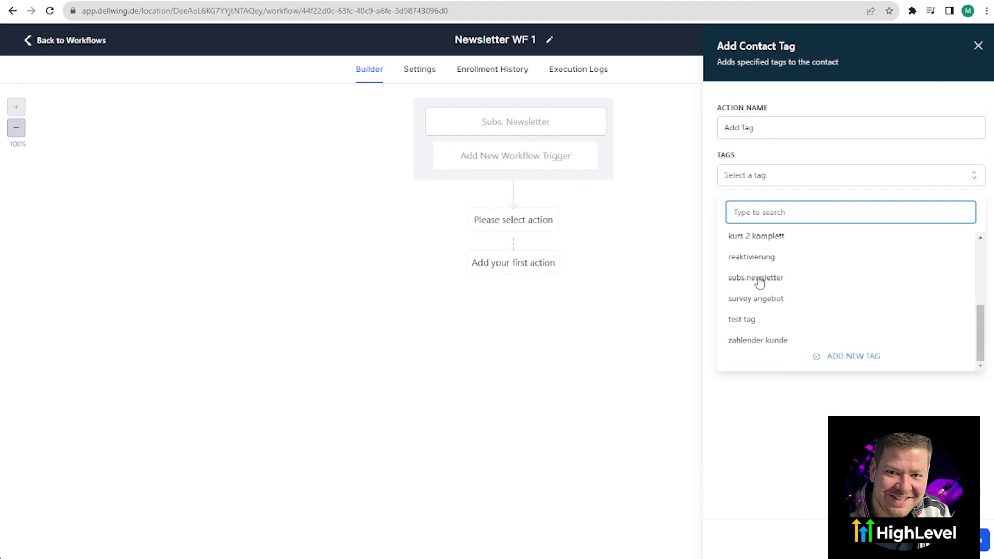
left_click(759, 282)
left_click(973, 539)
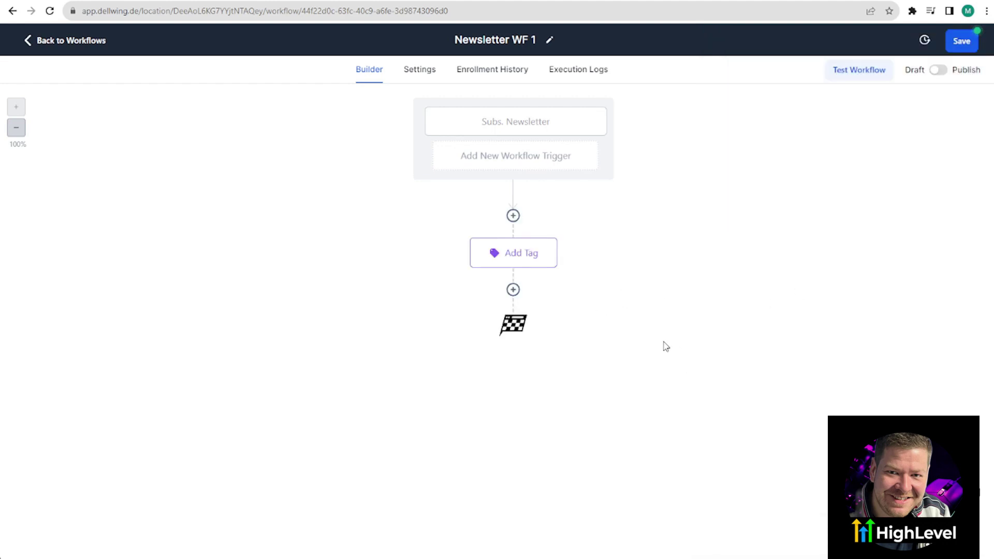
Add an Email step with the sender's name and subject 'Please Confirm Your Mail Address'
left_click(513, 290)
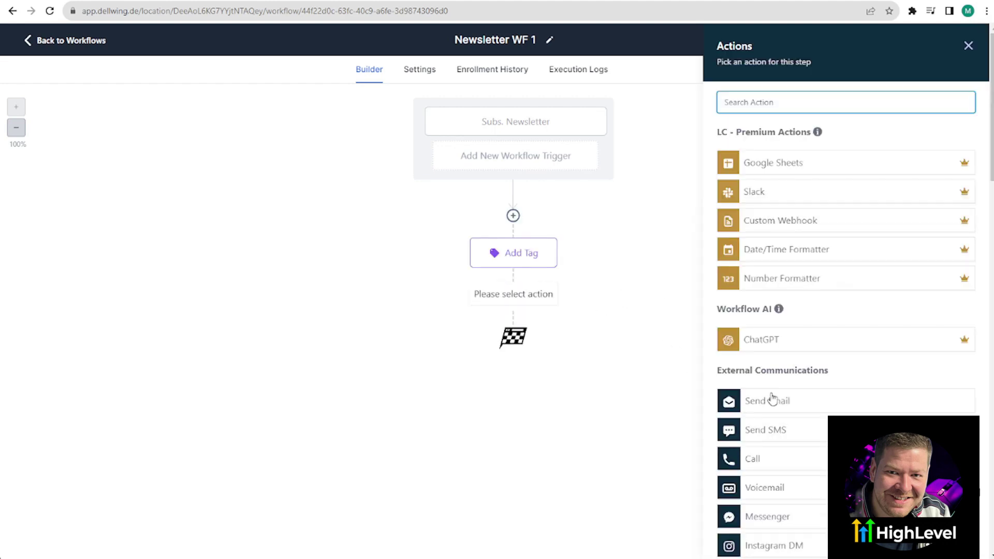
left_click(805, 406)
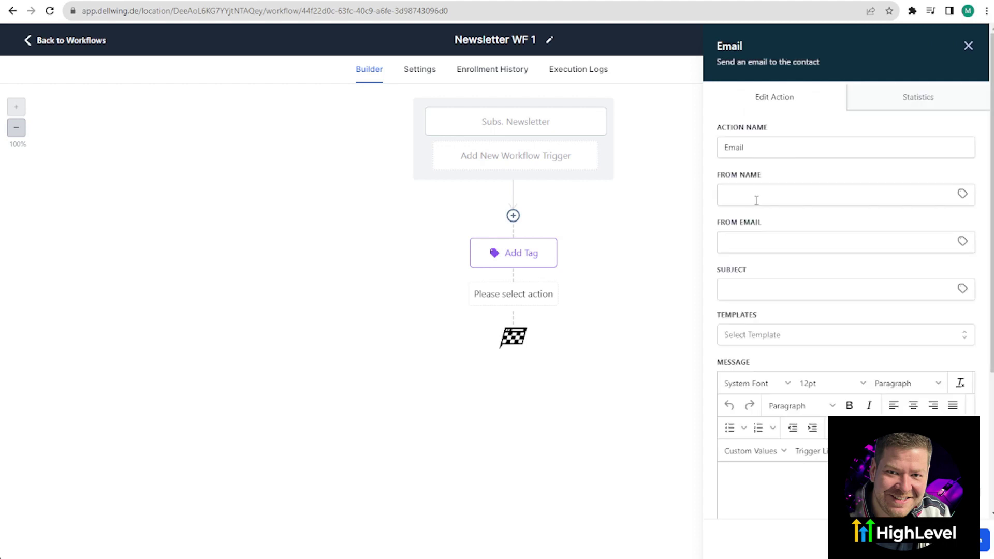
left_click(766, 200)
type("Mart")
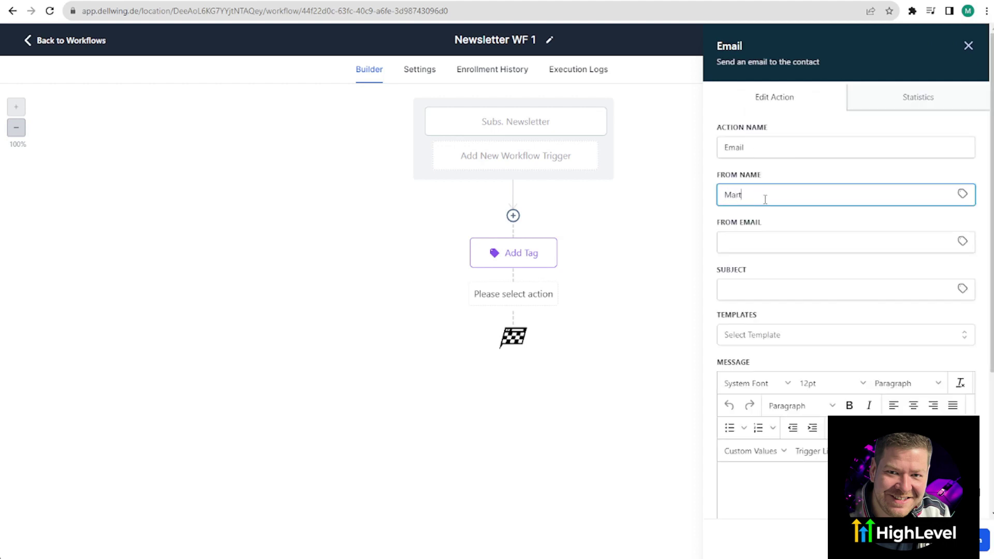
type("in")
key("Tab")
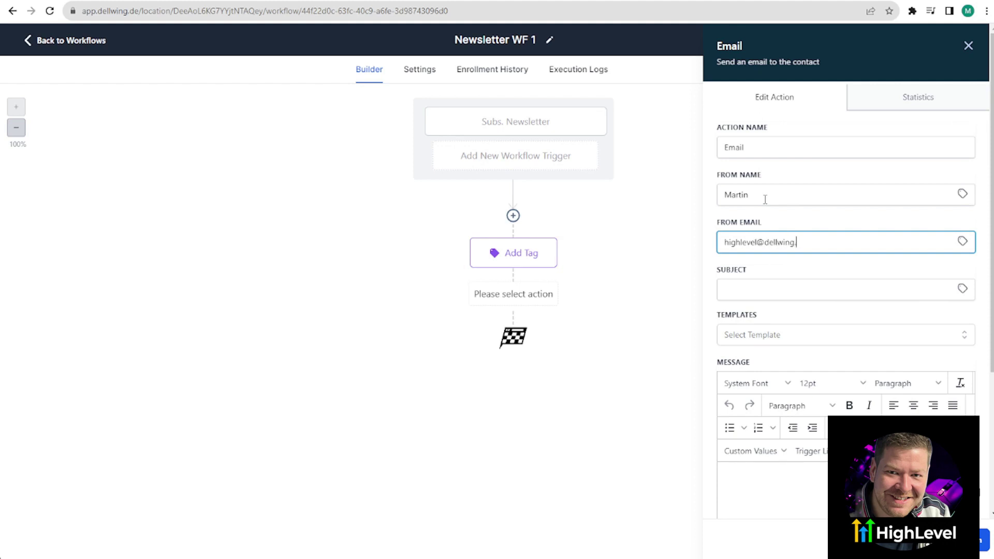
key("Tab")
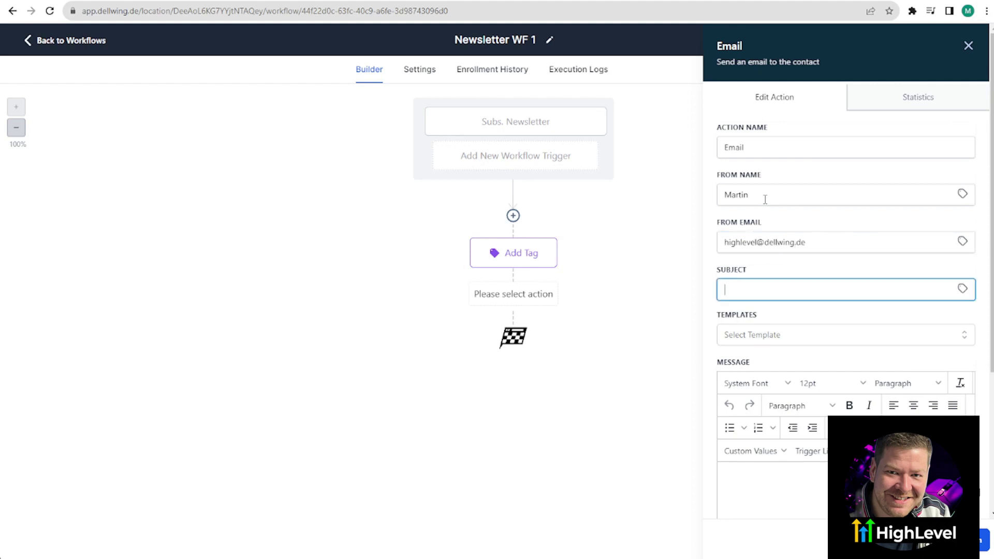
type("Please Confirm Your Mail Address")
Base the confirmation email on the Newsletter template and save the step
left_click(800, 329)
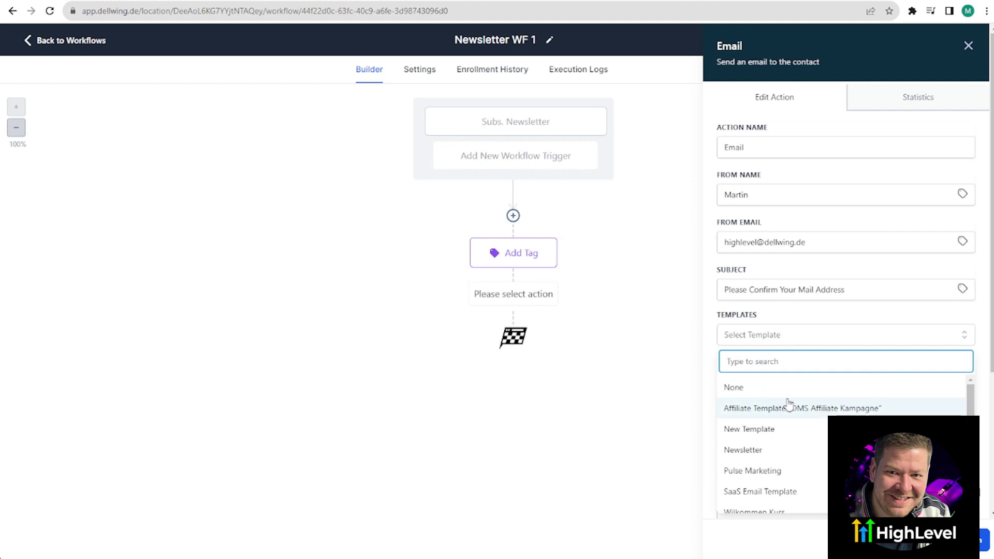
left_click(760, 451)
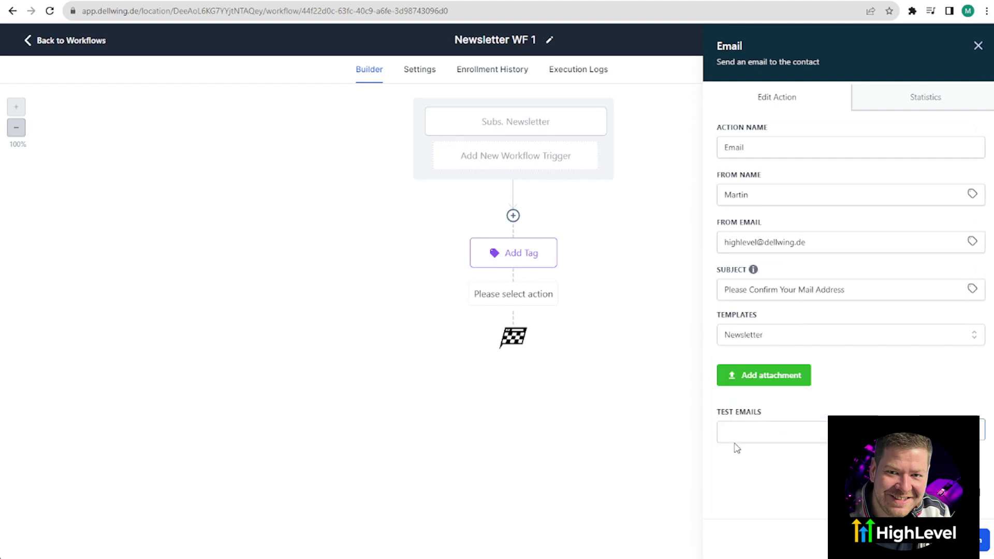
left_click(763, 434)
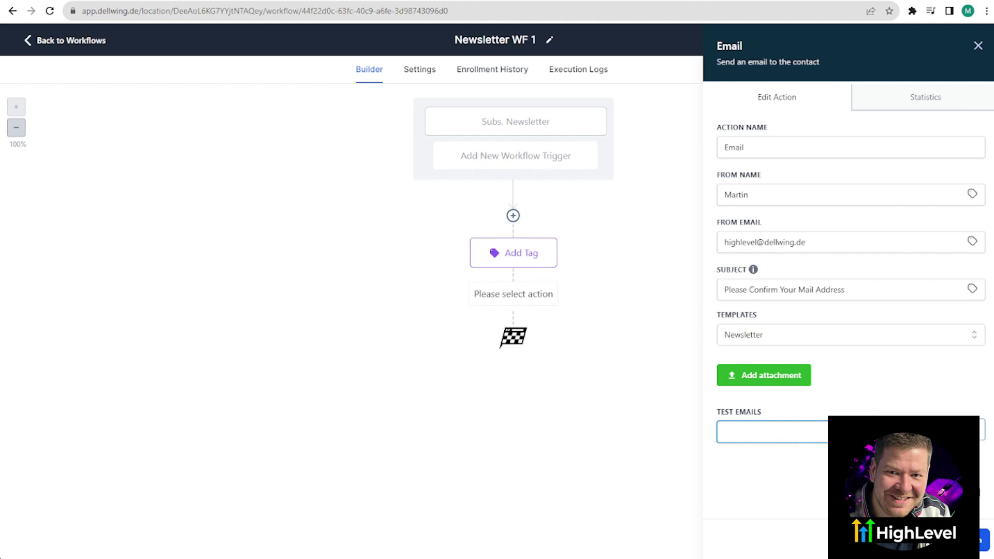
left_click(984, 540)
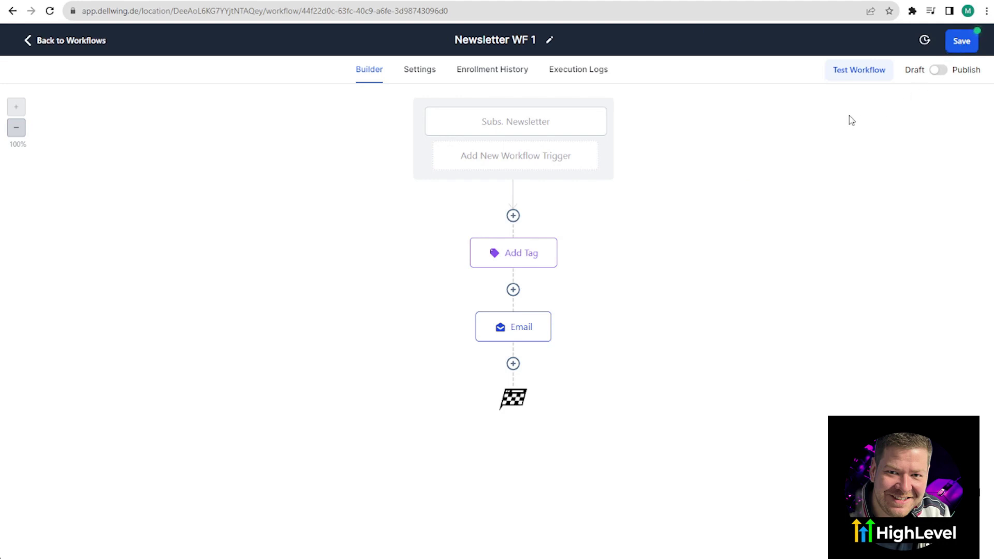
Leave Newsletter WF 1 for the workflow list and start a new workflow from scratch
left_click(63, 42)
left_click(621, 334)
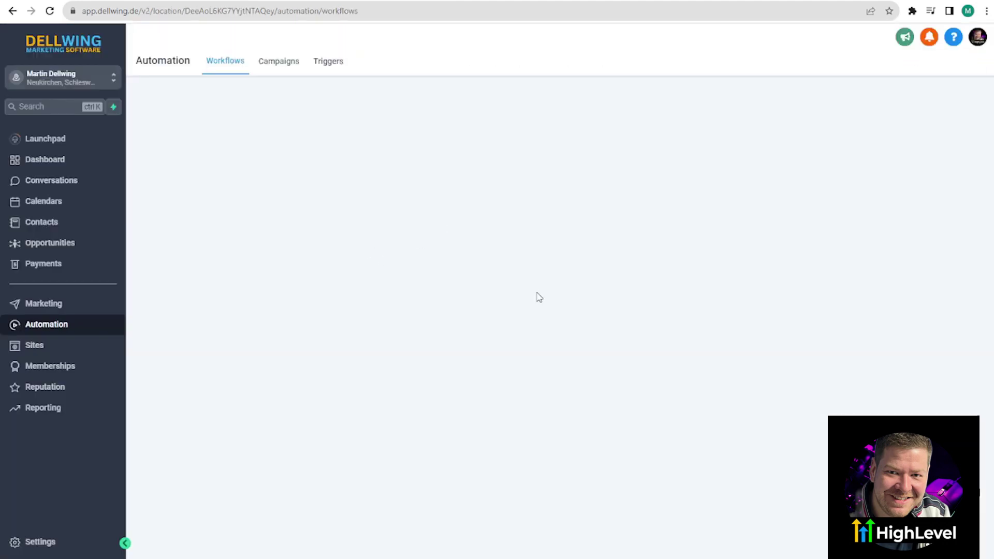
left_click(883, 104)
left_click(375, 274)
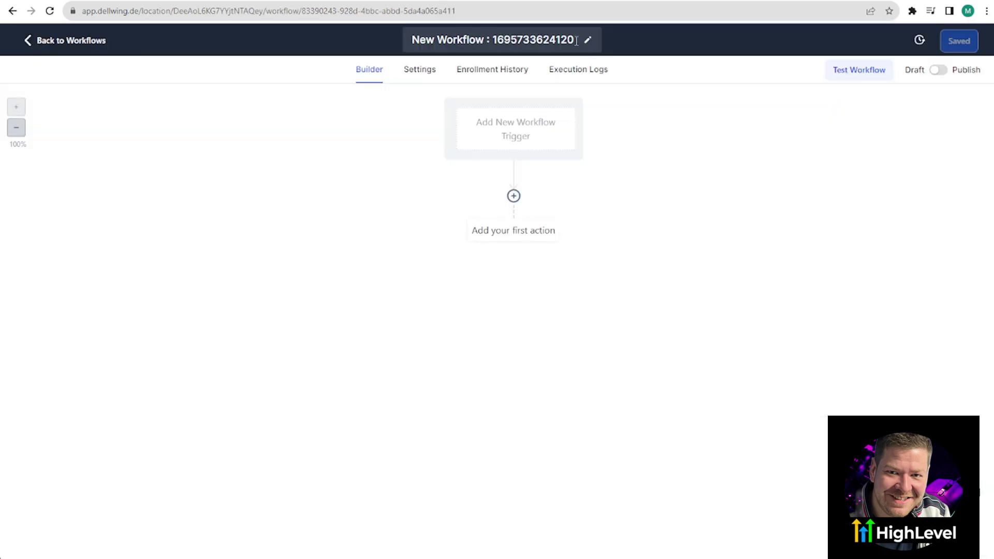
Title the new workflow 'Newsletter WF 2' and bring up its trigger choices
left_click(545, 39)
type("News")
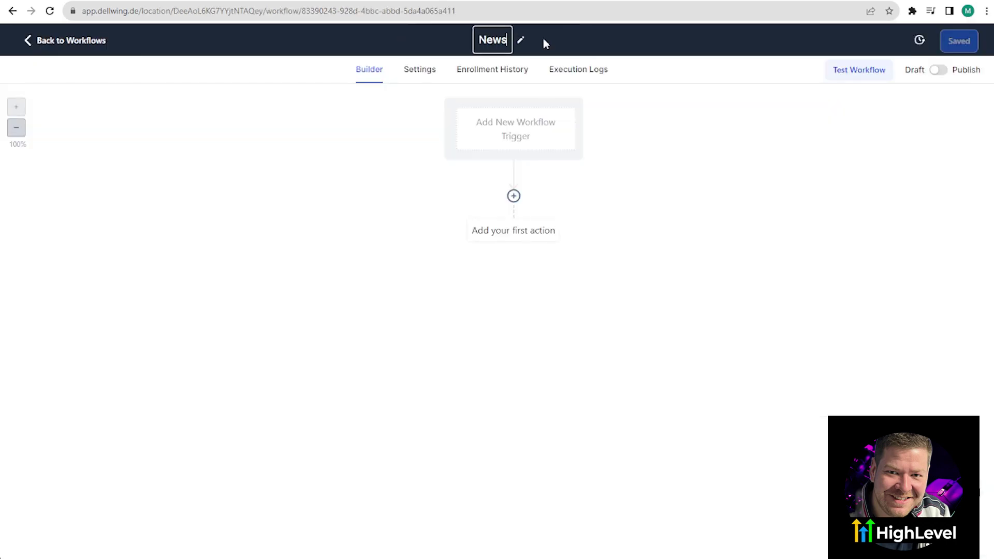
type("letter WF 2")
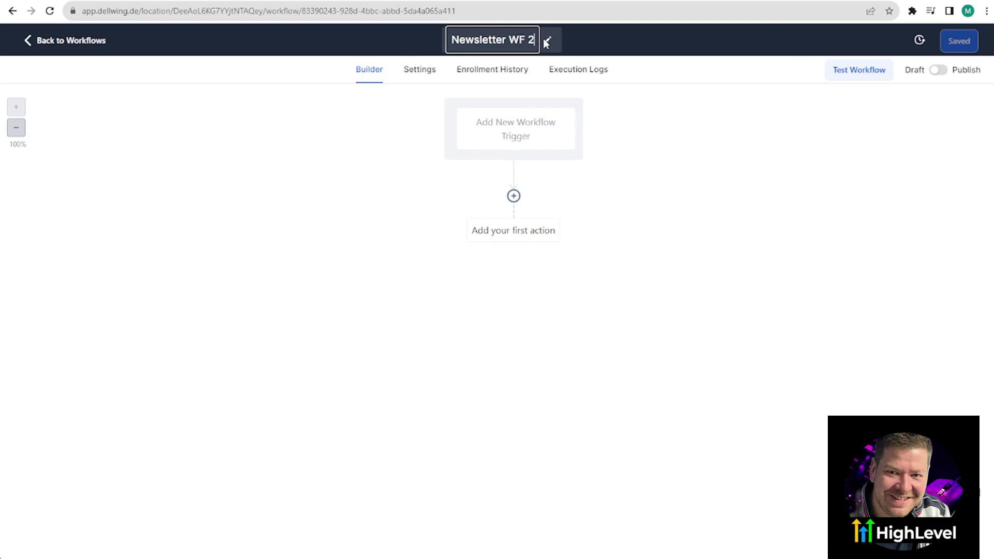
key("Return")
left_click(518, 150)
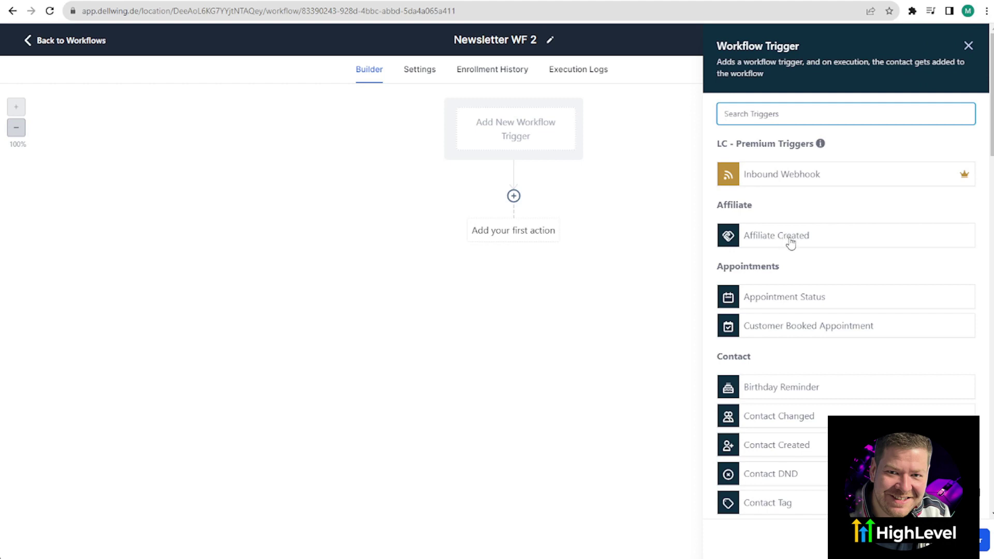
Choose the Trigger Link Clicked trigger and name it 'Conf.Newsletter'
scroll(814, 349, "down", 7)
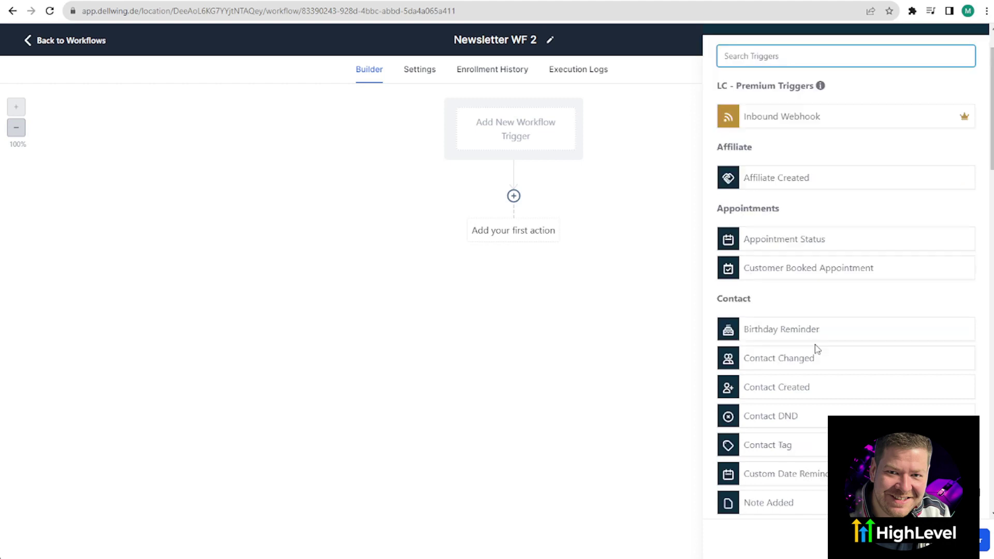
scroll(828, 313, "down", 1)
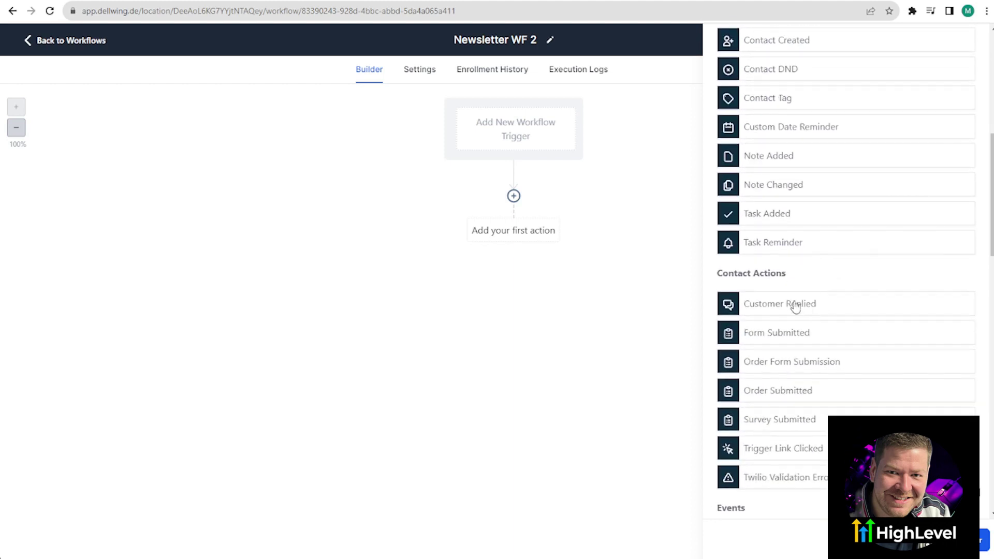
left_click_drag(715, 274, 788, 275)
scroll(788, 275, "down", 2)
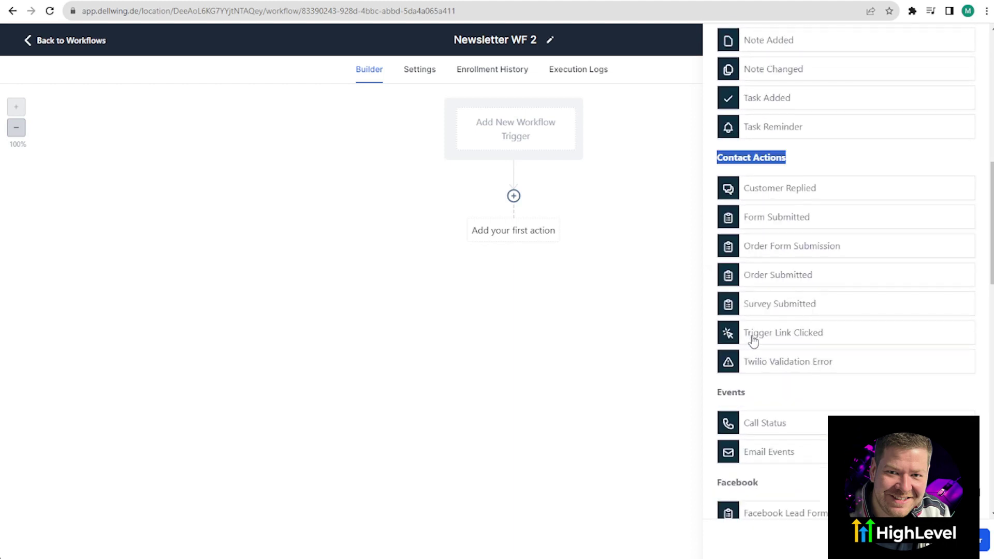
left_click_drag(823, 336, 748, 337)
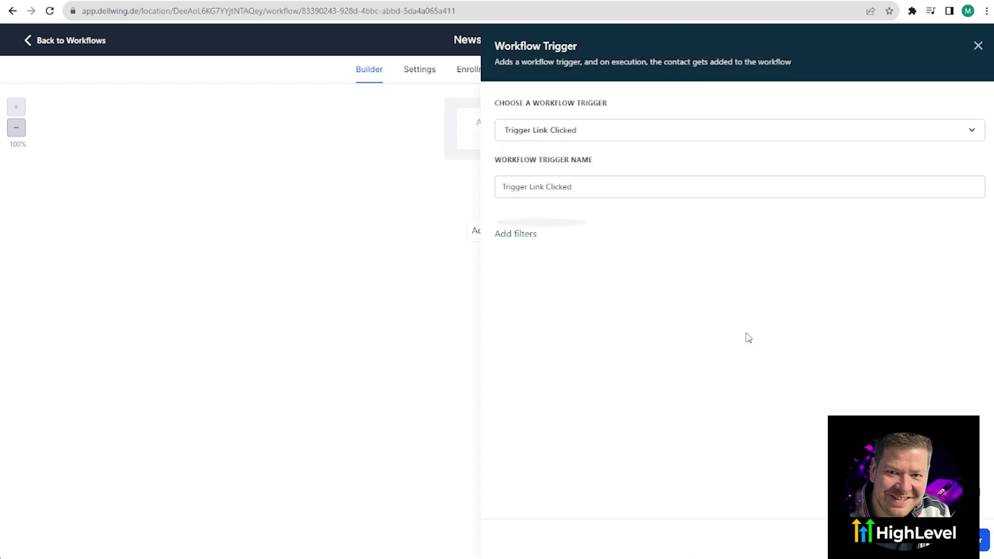
type("Conf.Newsletter")
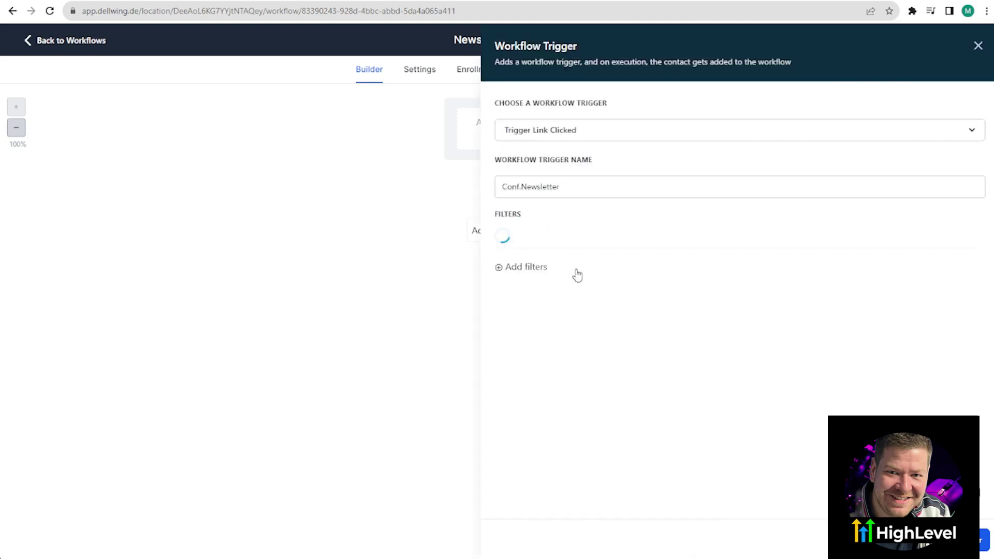
Filter the trigger to Trigger link = Confirm and save it
left_click(579, 244)
left_click(547, 318)
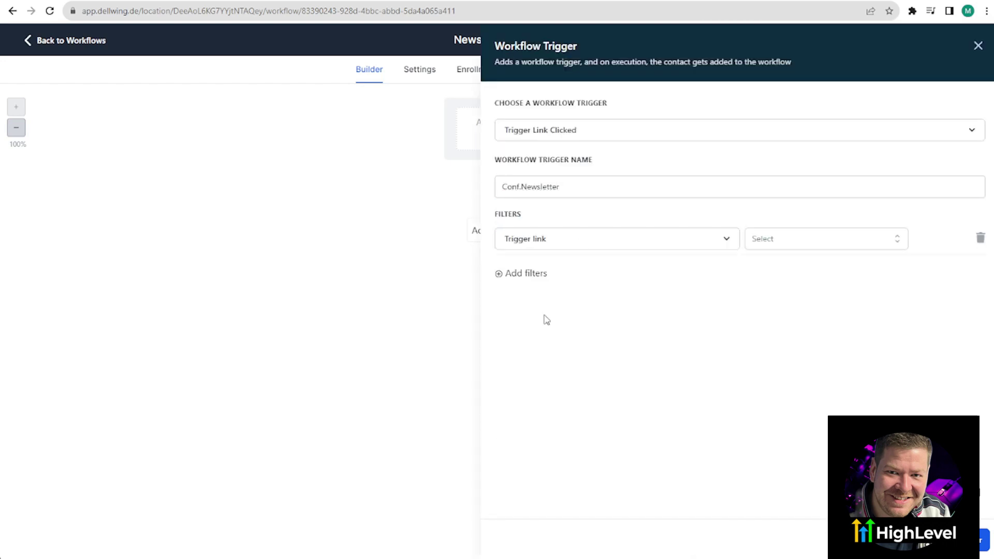
left_click(800, 244)
left_click(767, 292)
left_click(981, 539)
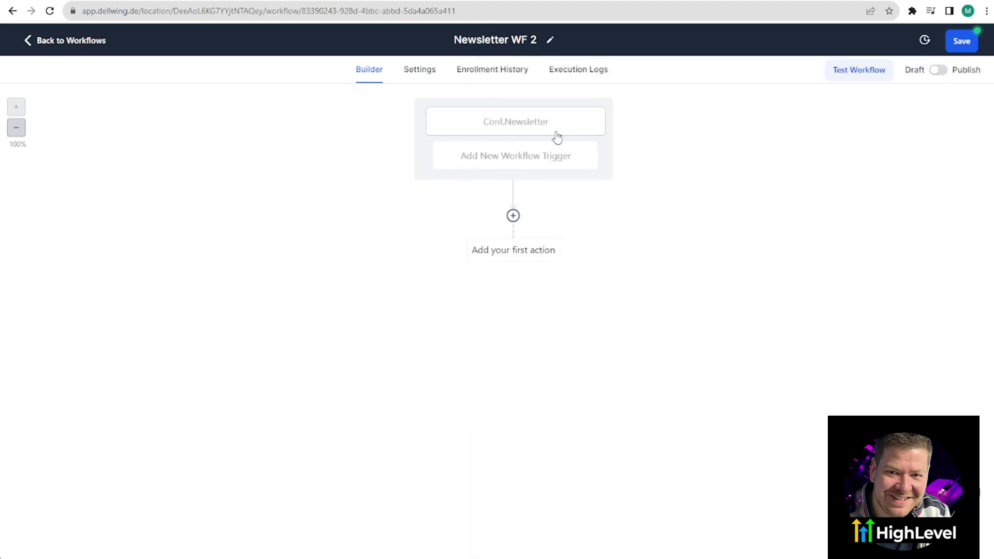
Add a Remove Contact Tag action that removes the subs.newsletter tag
left_click(513, 216)
type("tag")
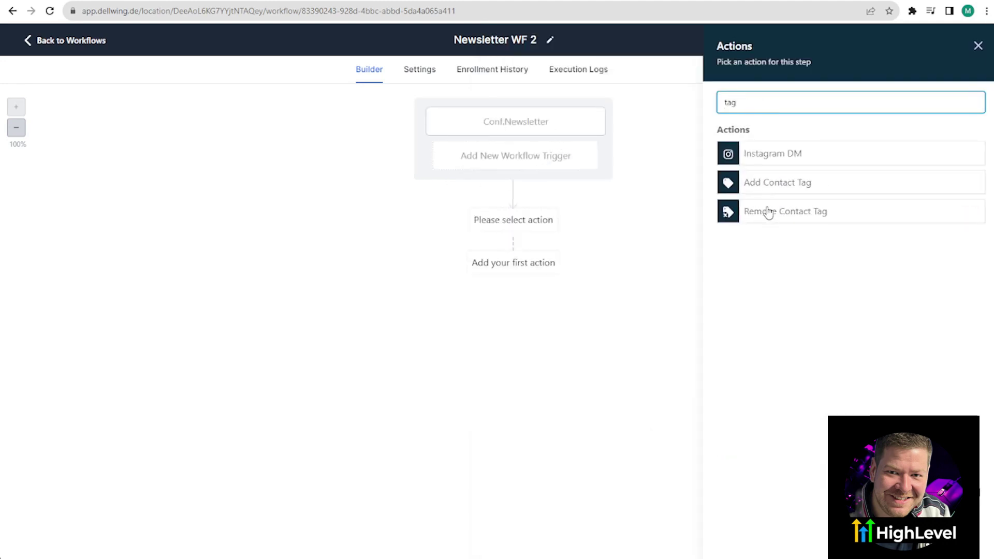
left_click(769, 216)
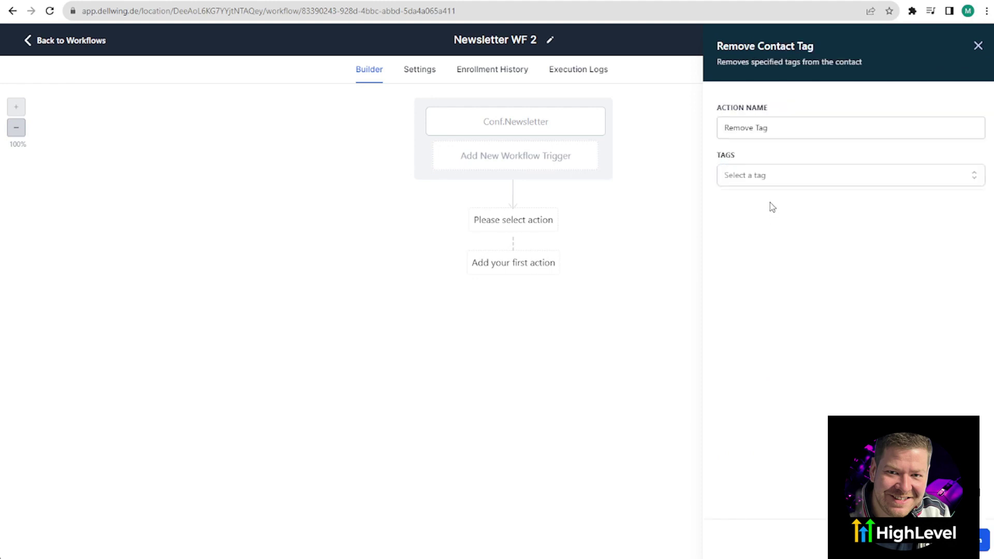
left_click(772, 179)
scroll(813, 293, "down", 3)
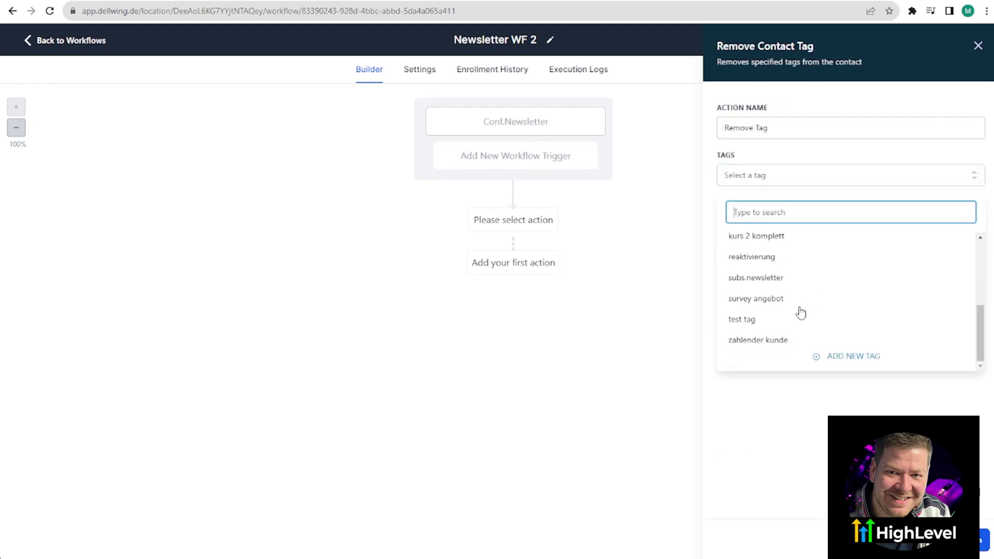
left_click(760, 282)
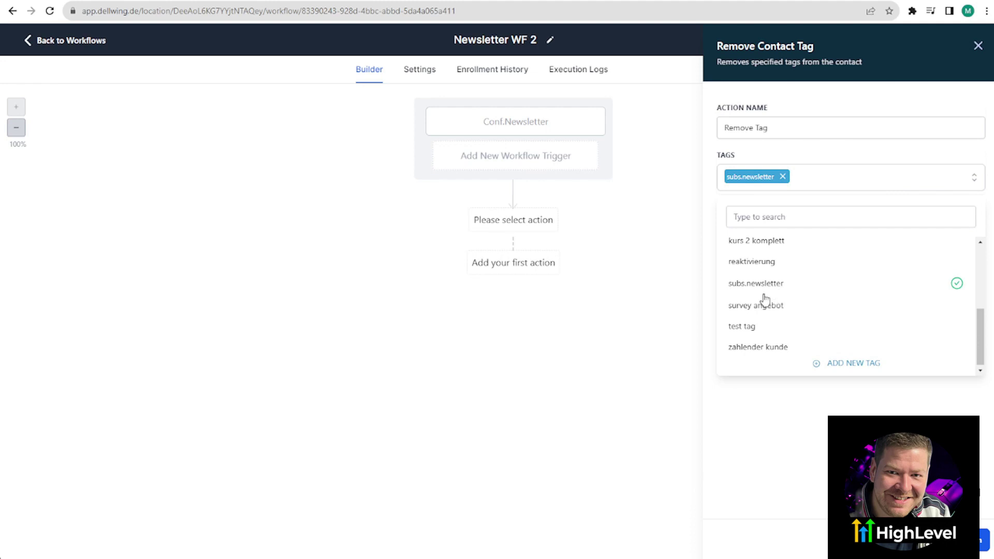
left_click(765, 117)
triple_click(767, 129)
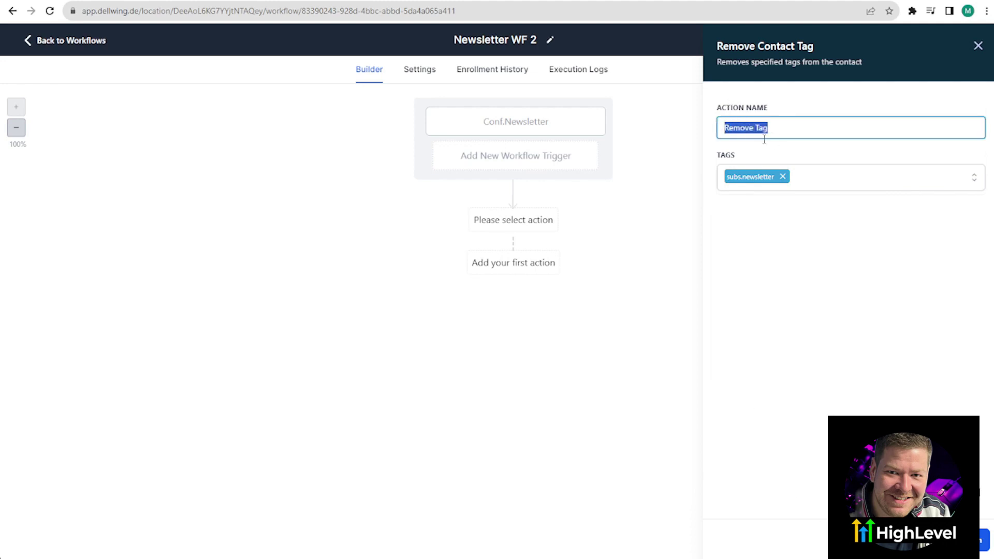
Follow it with an Add Contact Tag action applying conf.newsletter and save
left_click(511, 291)
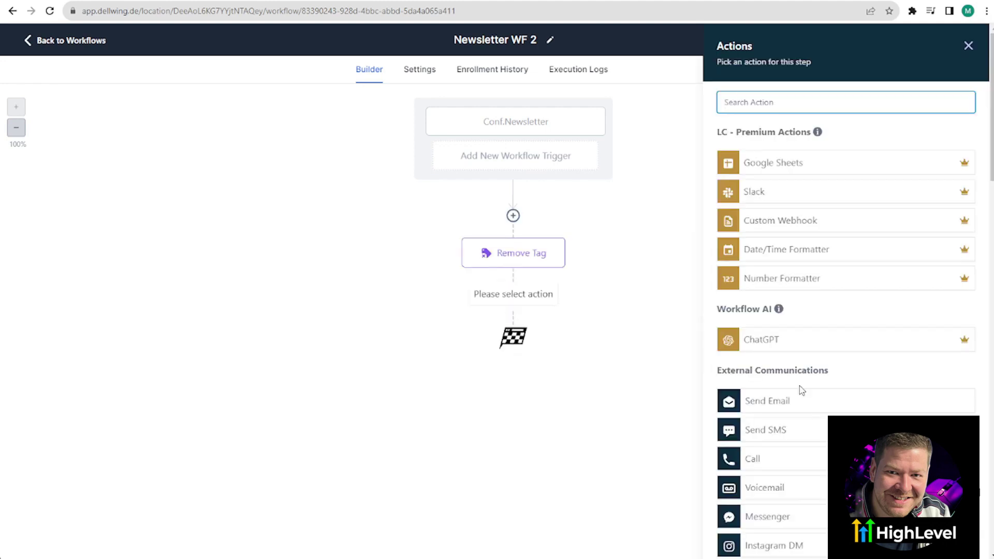
left_click(775, 102)
type("tag")
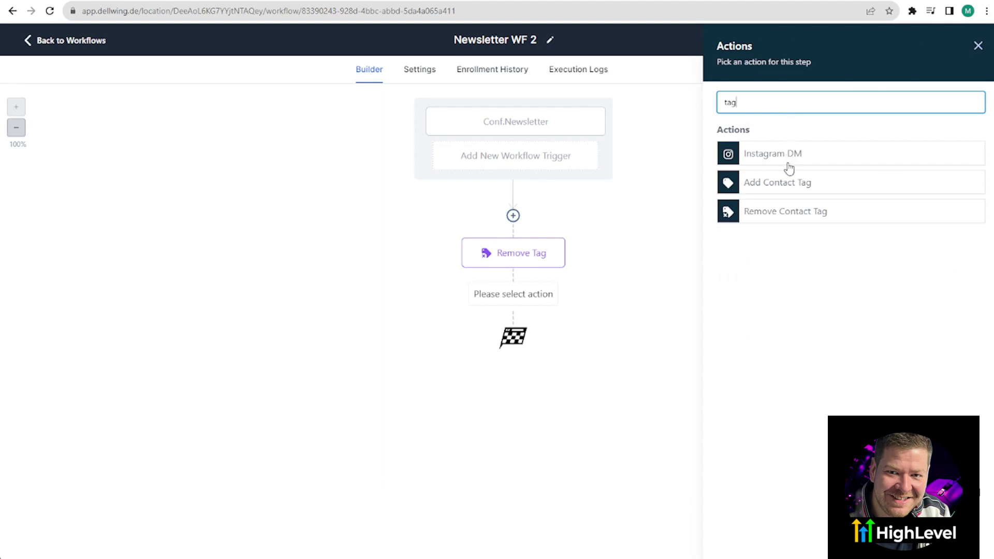
left_click(776, 186)
left_click(776, 179)
left_click(765, 295)
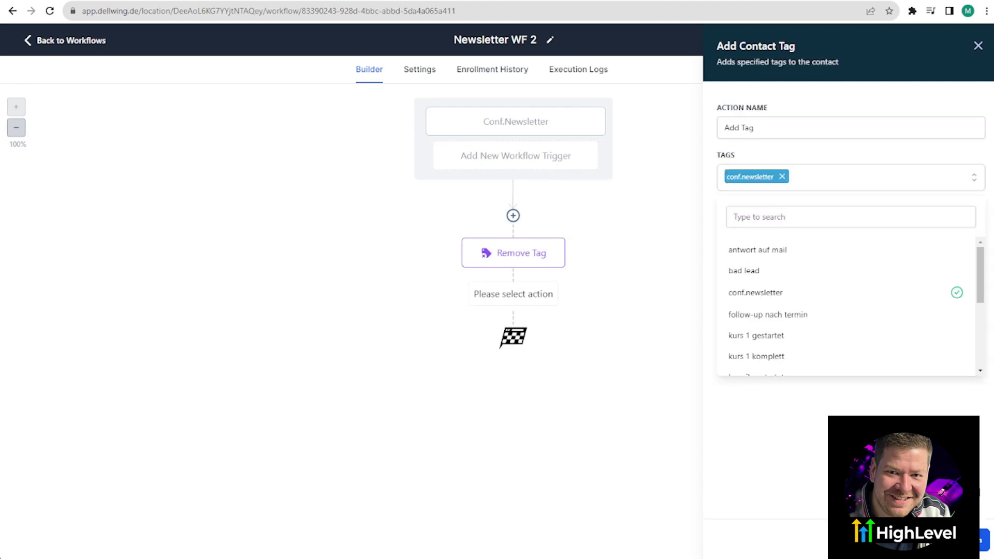
left_click(978, 540)
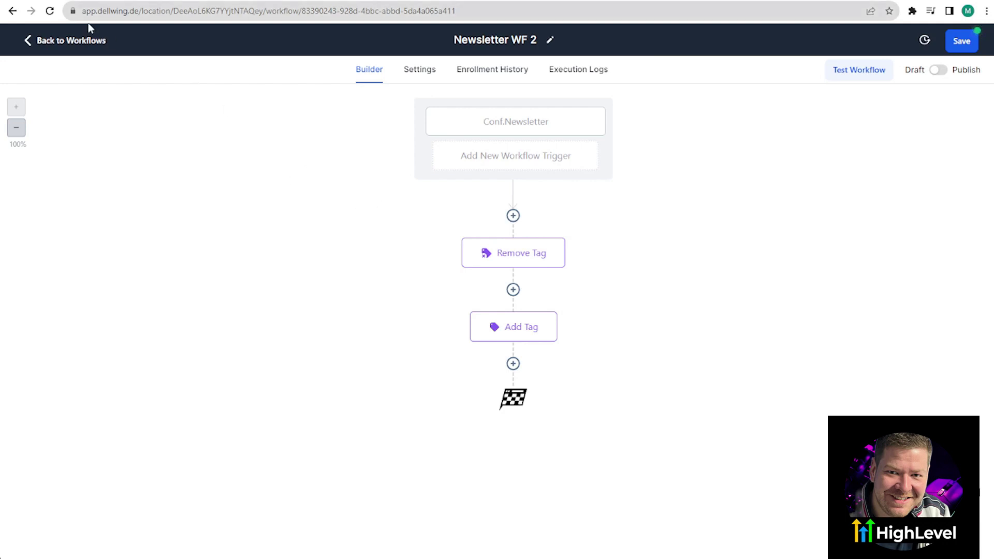
Leave the builder and open Marketing > Trigger Links analytics showing one Confirm link click
left_click(80, 43)
left_click(620, 326)
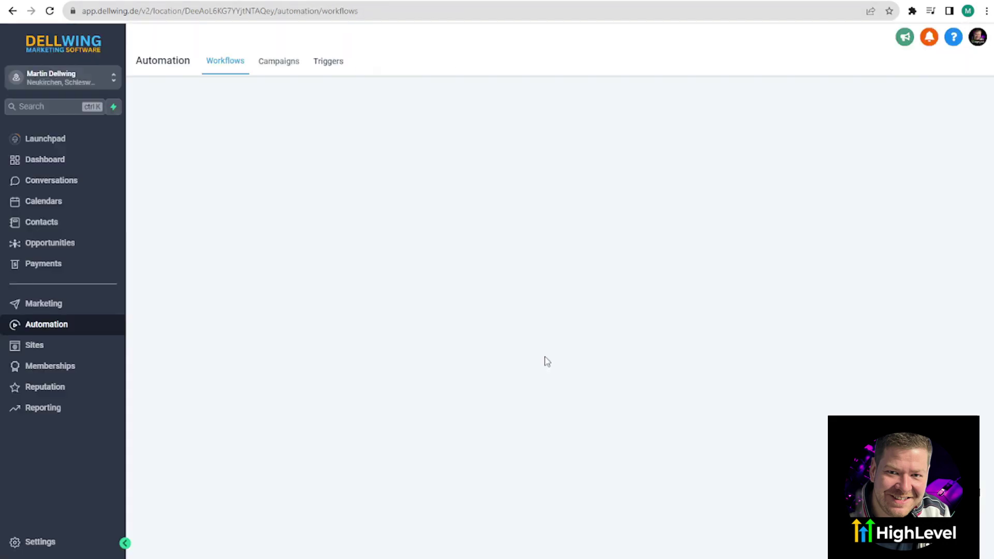
left_click(50, 307)
mouse_move(428, 64)
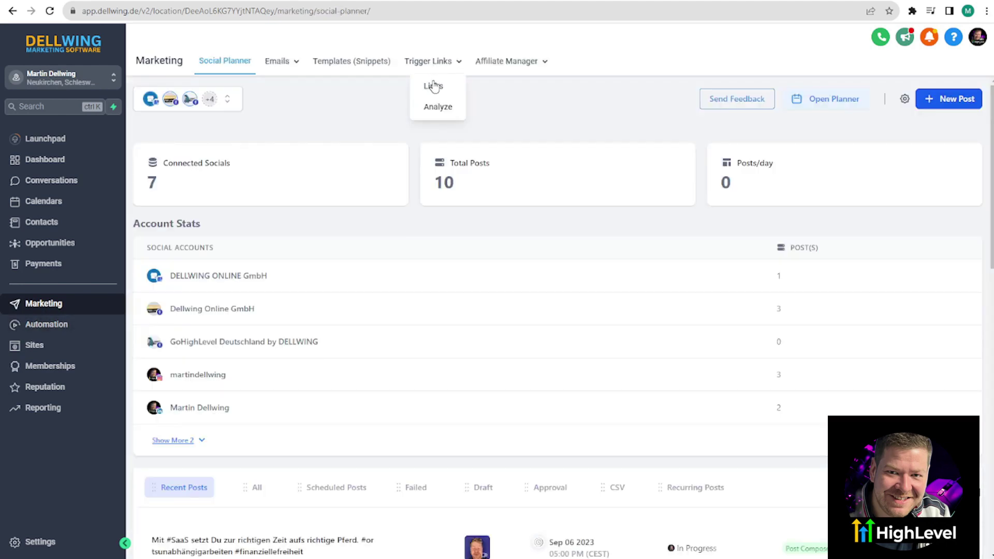
left_click(438, 111)
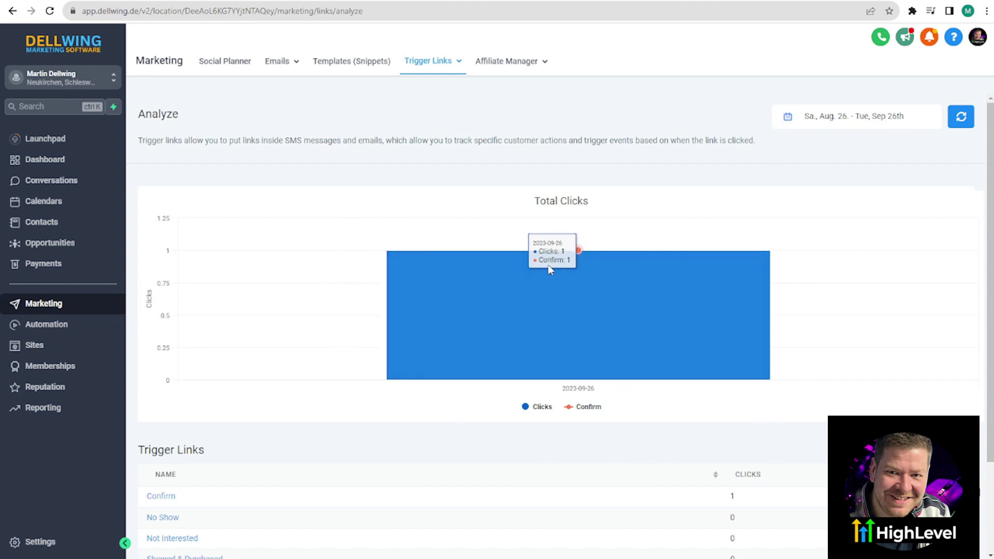
scroll(462, 261, "down", 3)
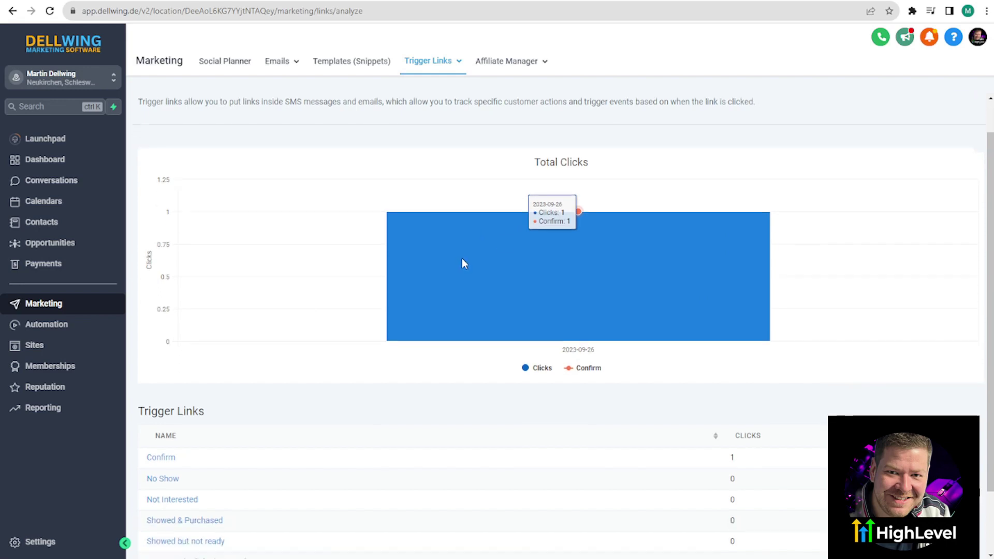